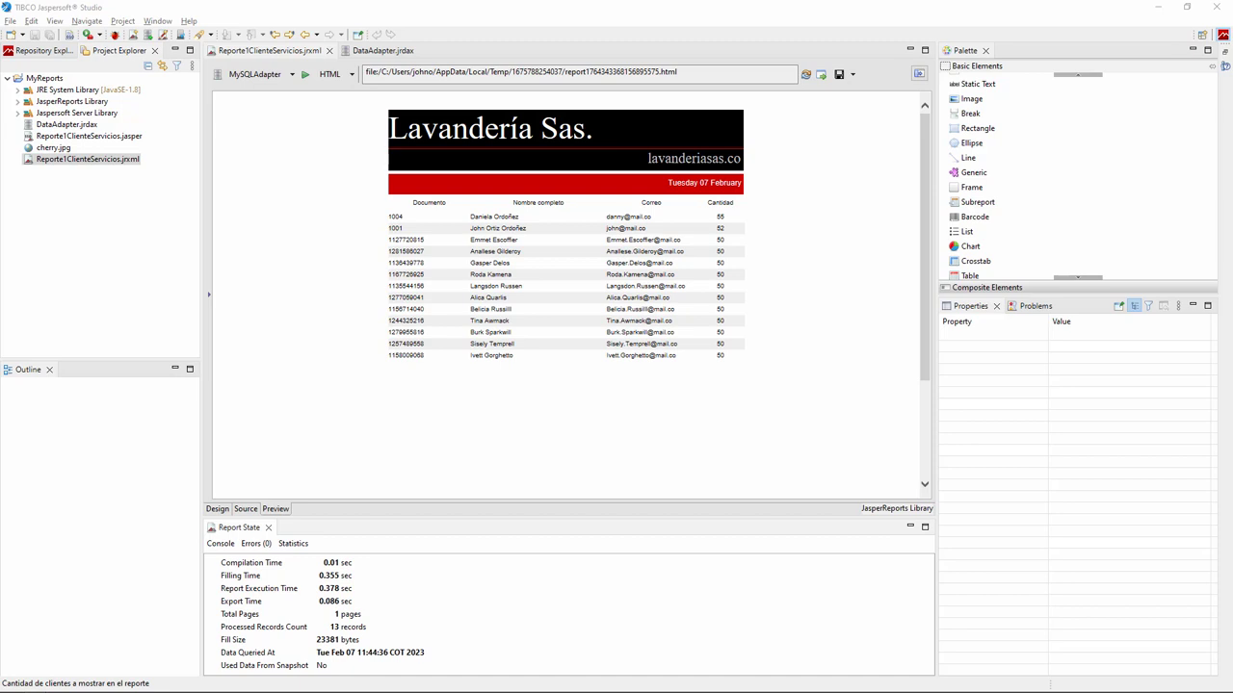
- Copy Reporte1ClienteServicios.jrxml from the MyReports folder into p010.lavanderia - Recursos, replacing the existing file
{"action": "key", "text": "alt+Tab"}
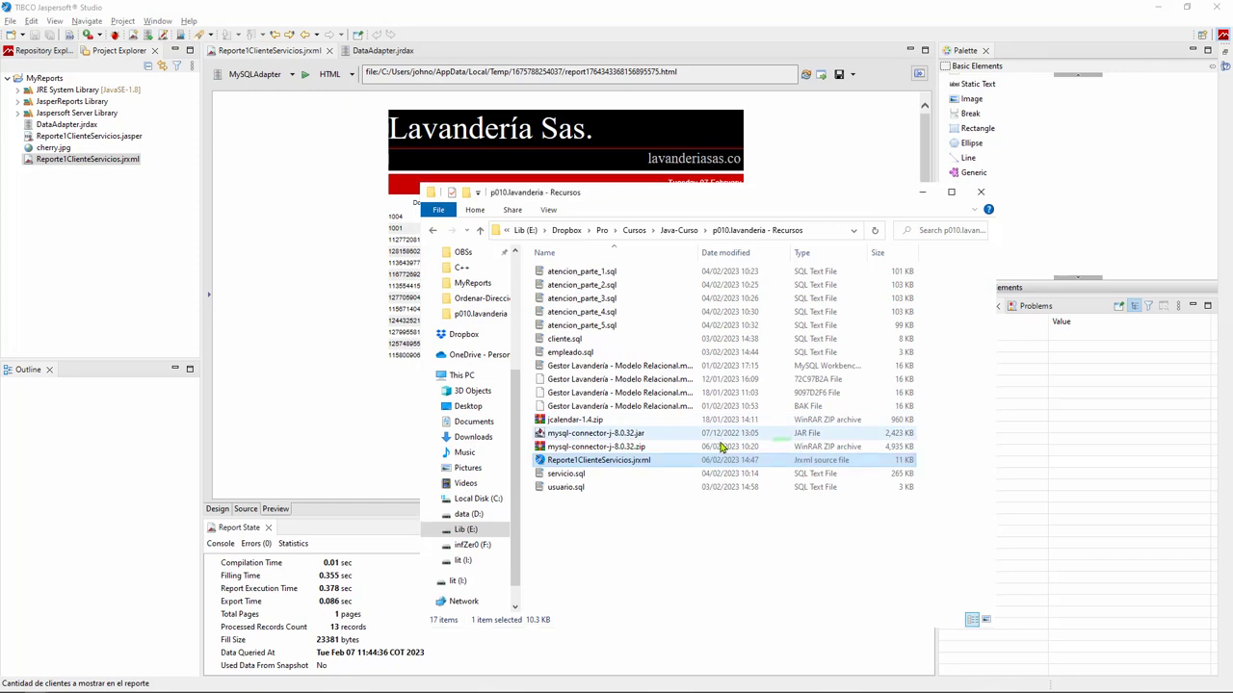
{"action": "key", "text": "alt+Left"}
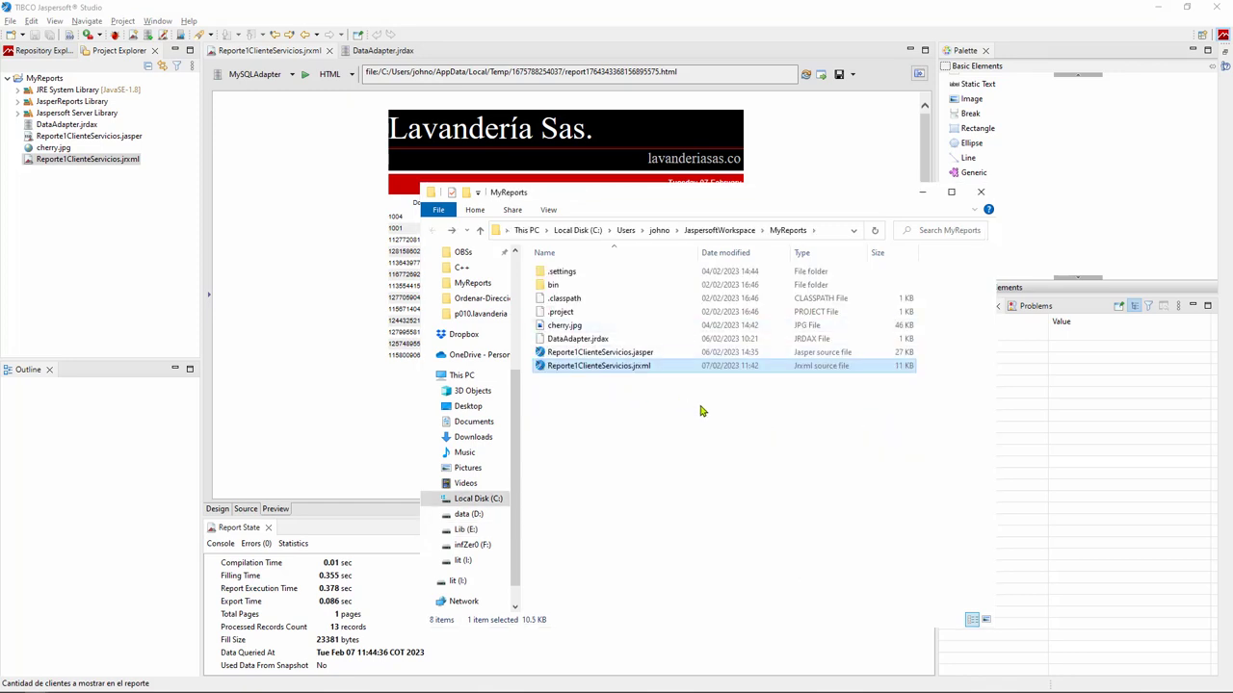
{"action": "key", "text": "ctrl+c"}
{"action": "key", "text": "alt+Tab"}
{"action": "key", "text": "ctrl+v"}
{"action": "key", "text": "Return"}
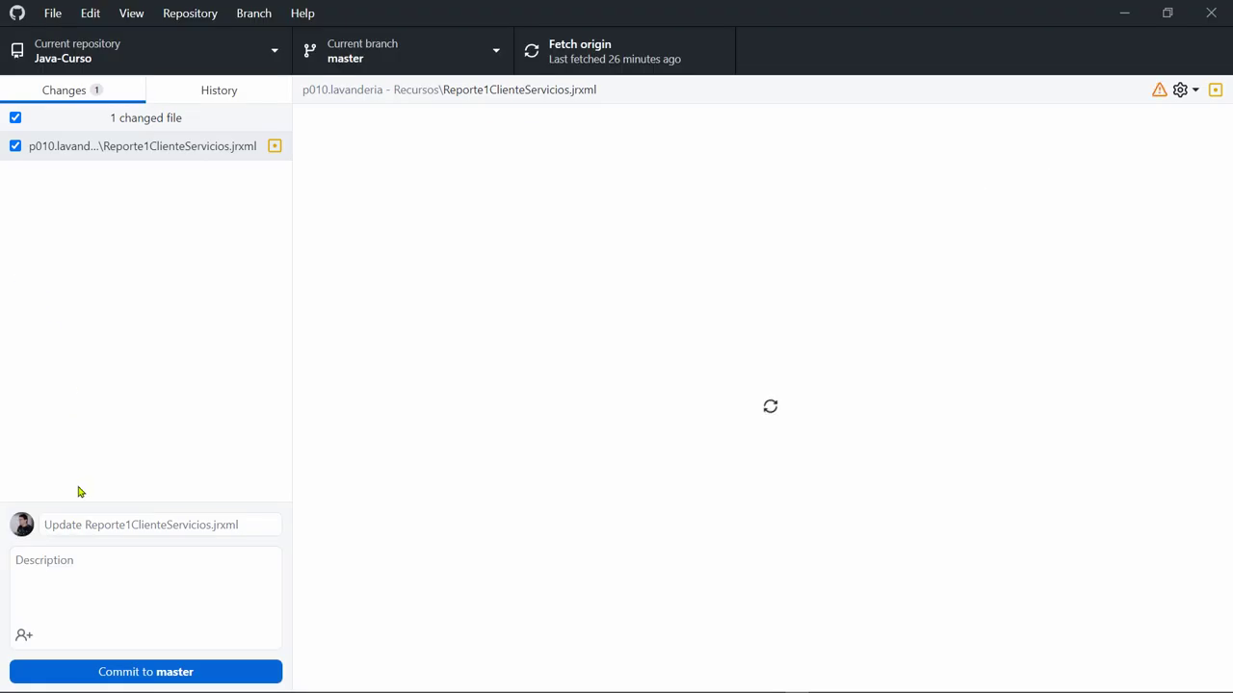
- Commit the report change in GitHub Desktop with the summary "Parámetro para capturar la cantidad de clientes a mostrar en el reporte" and push it to origin
{"action": "left_click", "coordinate": [112, 515]}
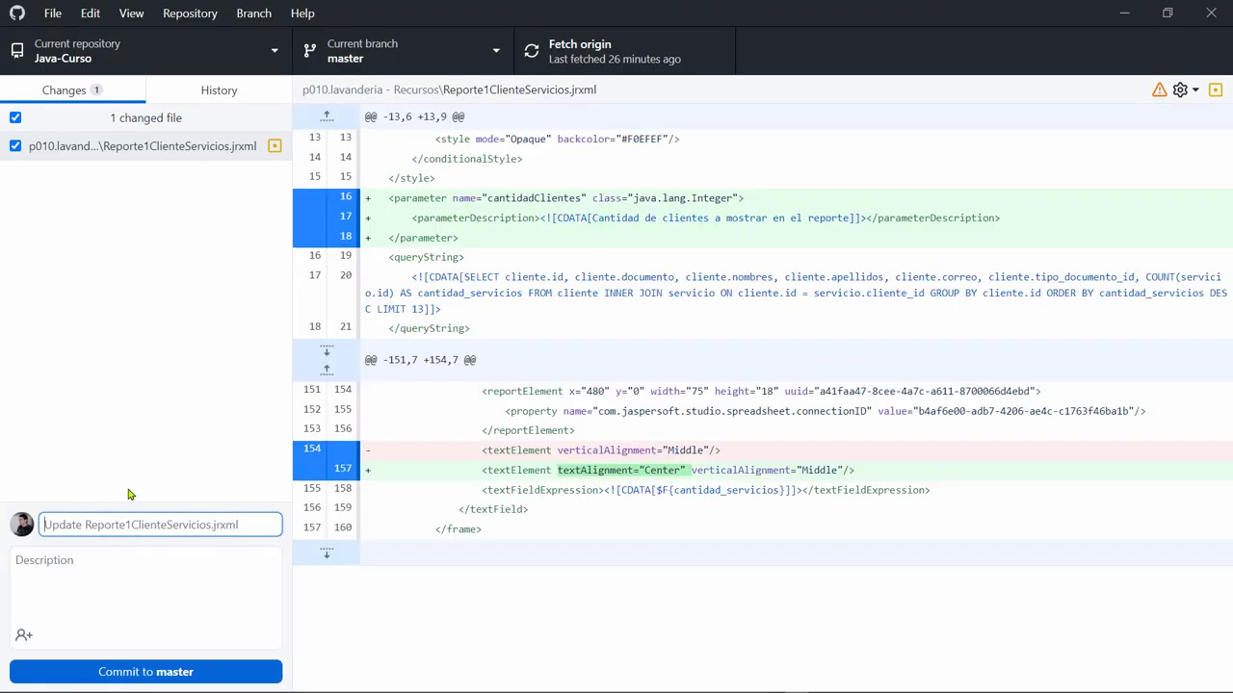
{"action": "type", "text": "Parámetro "}
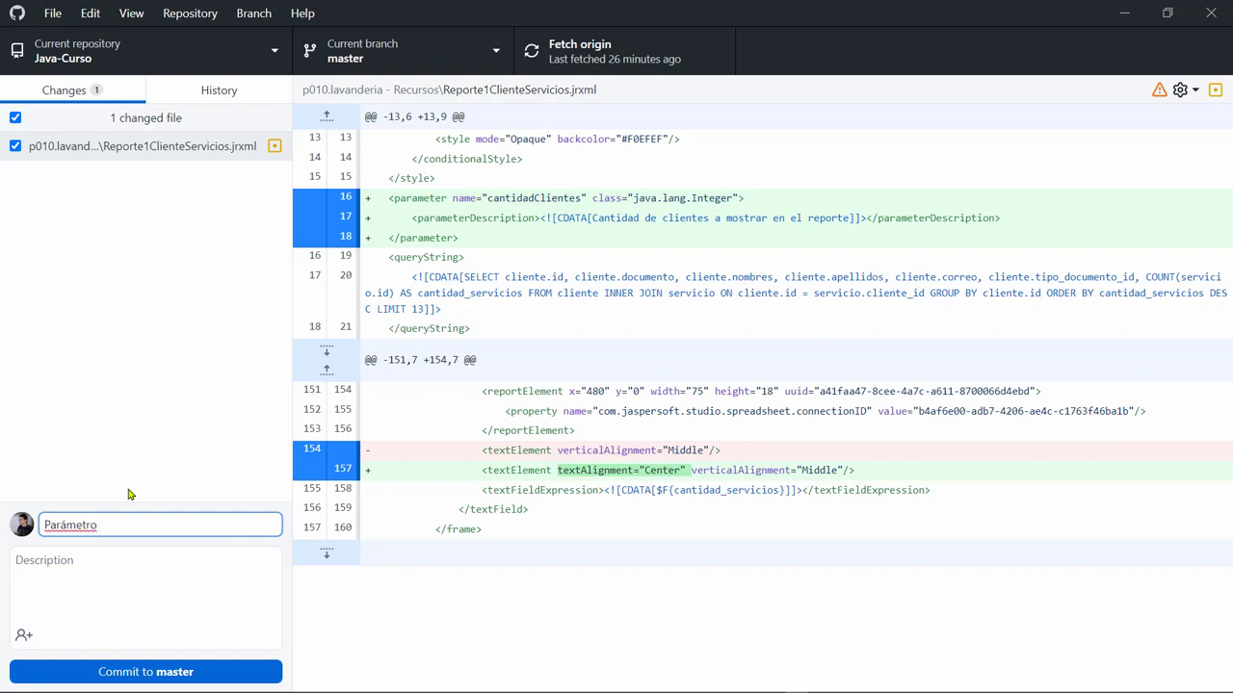
{"action": "type", "text": "para capturar la cantidad de client"}
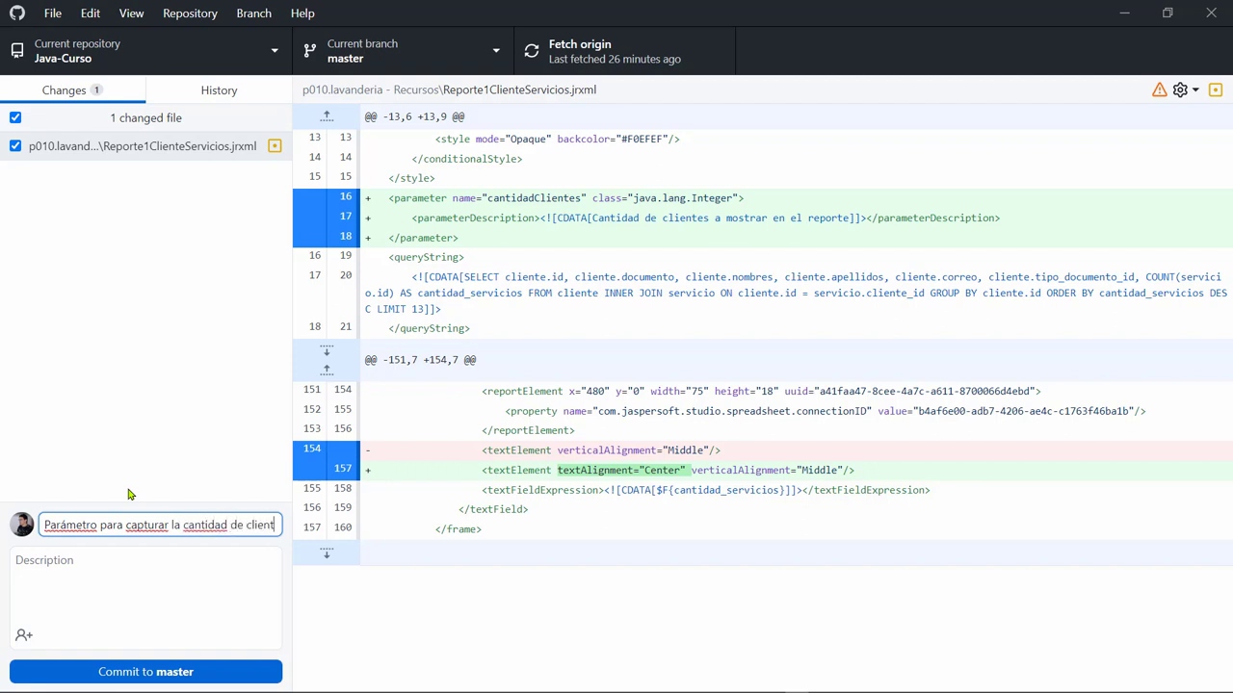
{"action": "type", "text": "es a mostr"}
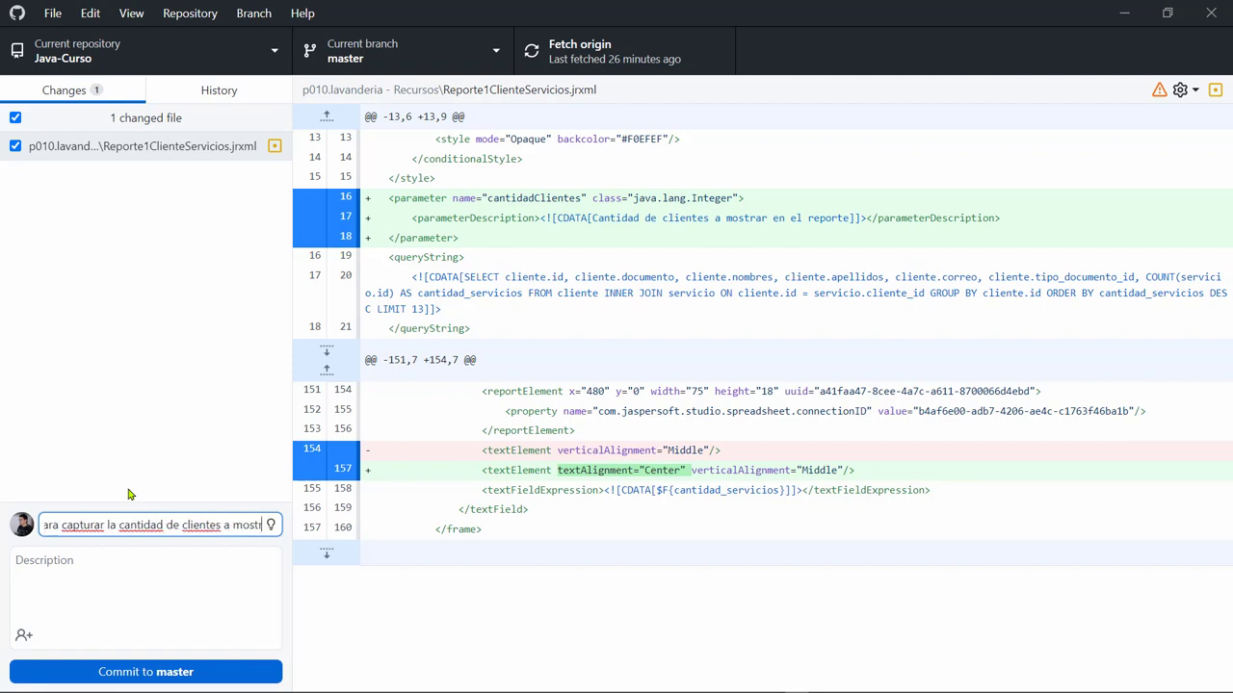
{"action": "type", "text": "ar en el reporte"}
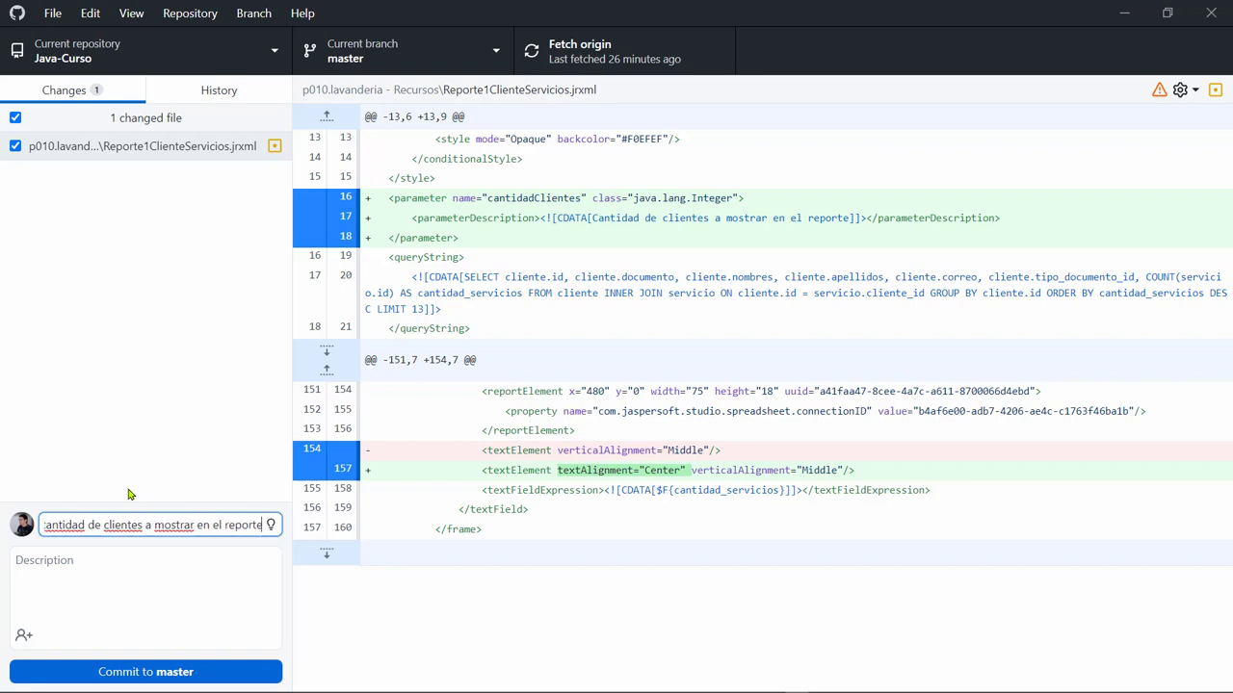
{"action": "key", "text": "ctrl+Return"}
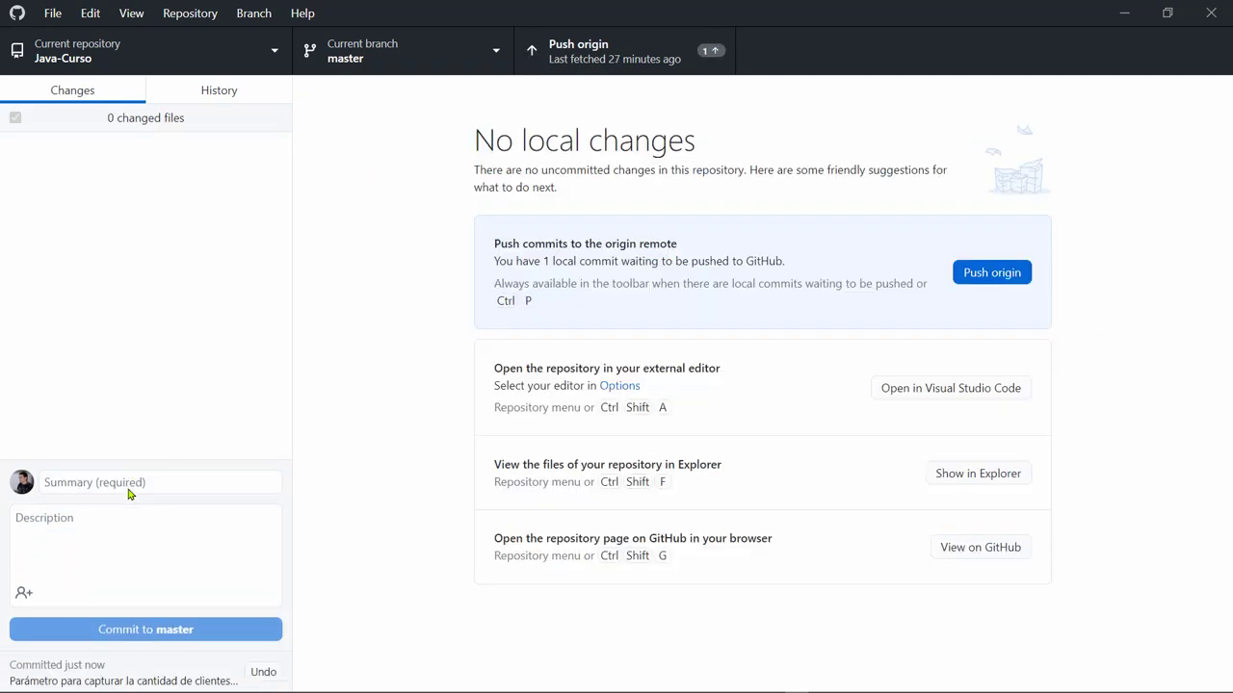
{"action": "key", "text": "ctrl+p"}
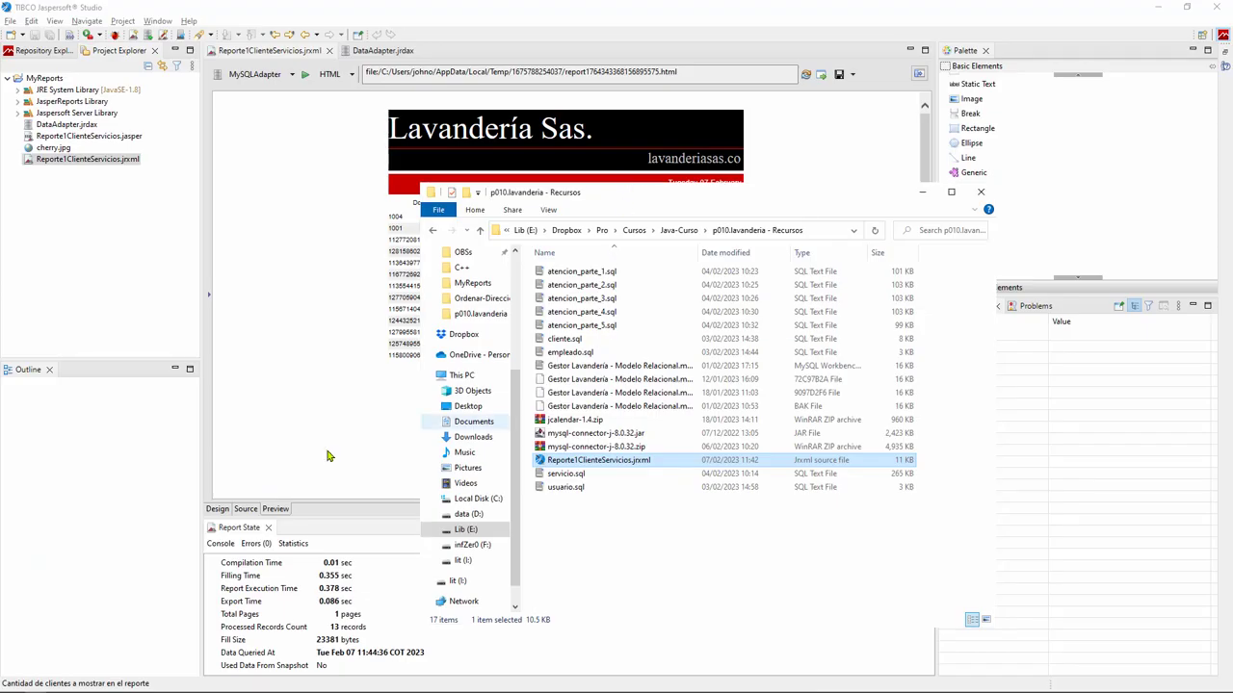
- Back in Jaspersoft Studio, open the report design's dataset query and delete the fixed number after LIMIT
{"action": "left_click", "coordinate": [274, 465]}
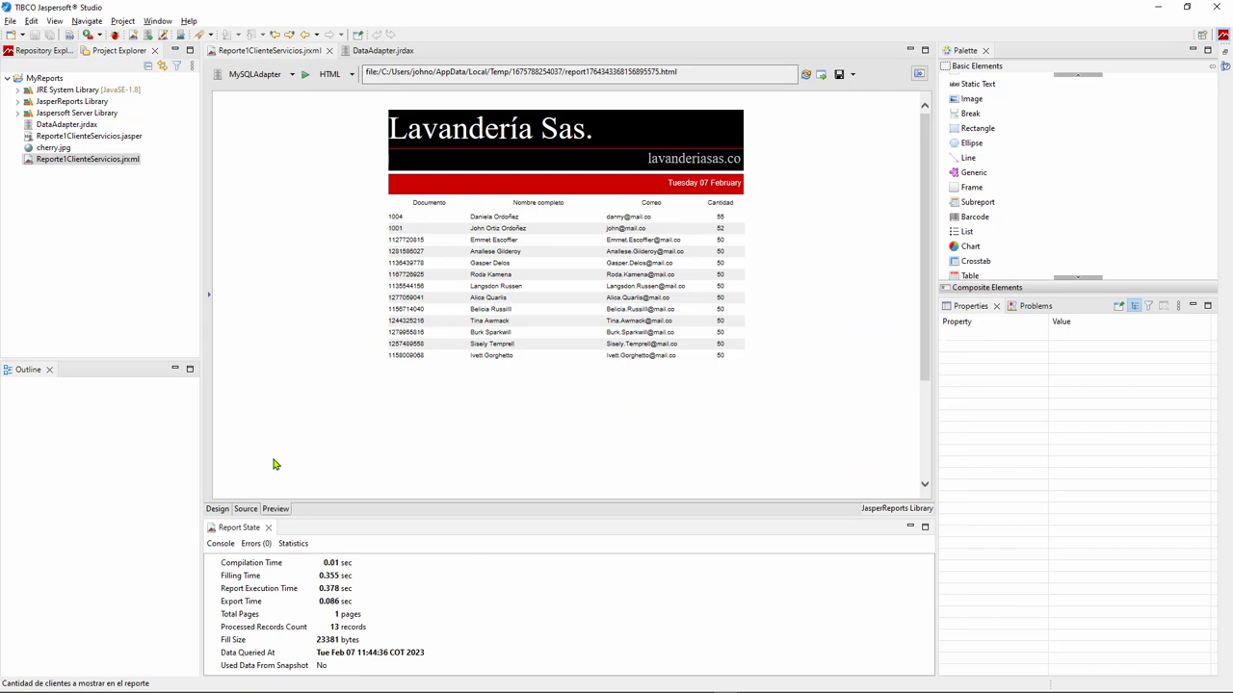
{"action": "key", "text": "ctrl+Page_Down"}
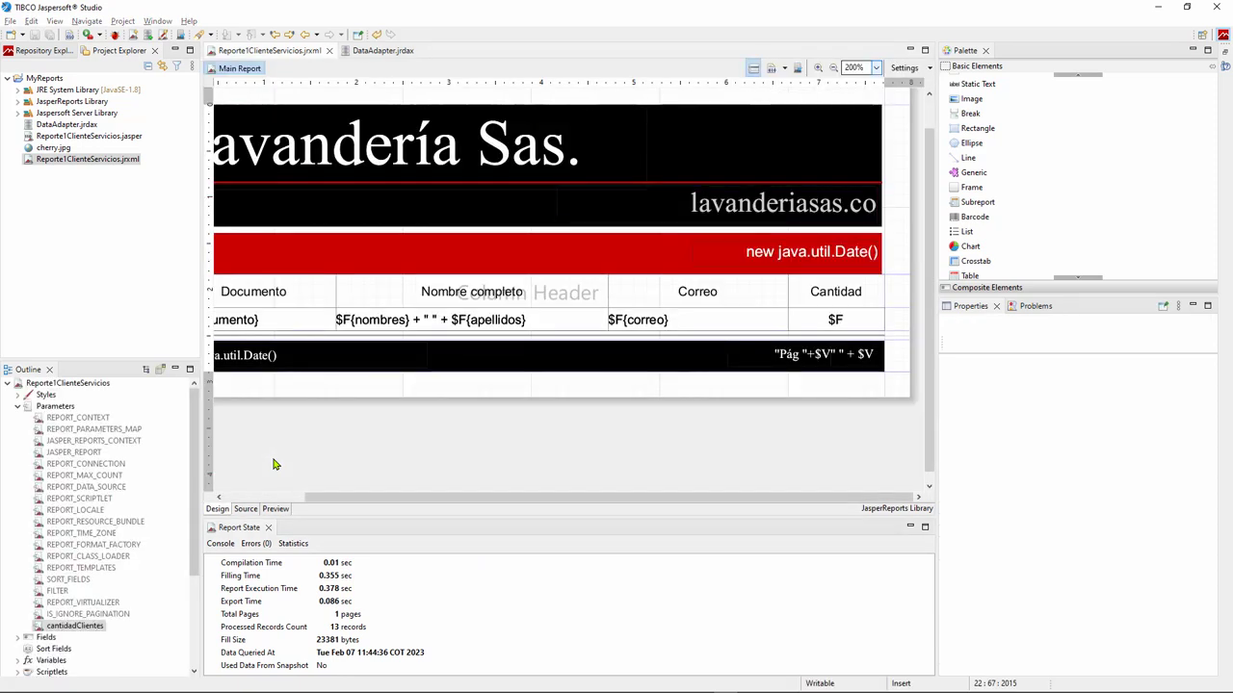
{"action": "left_click", "coordinate": [798, 68]}
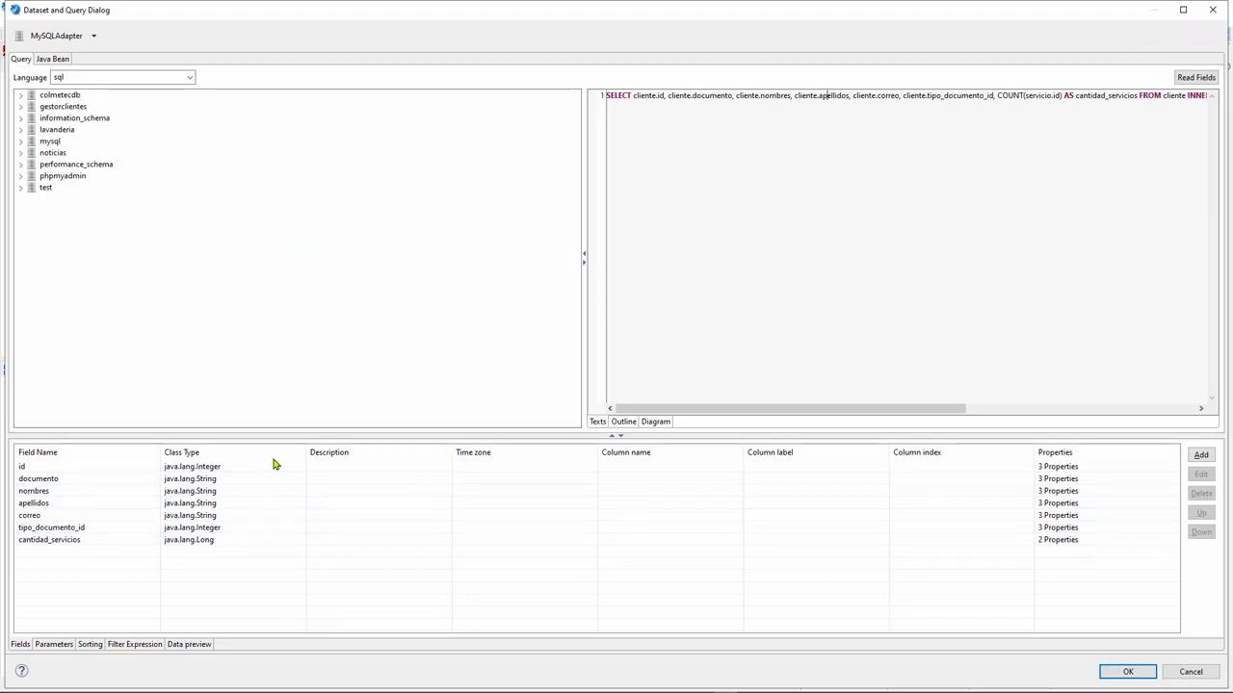
{"action": "key", "text": "End"}
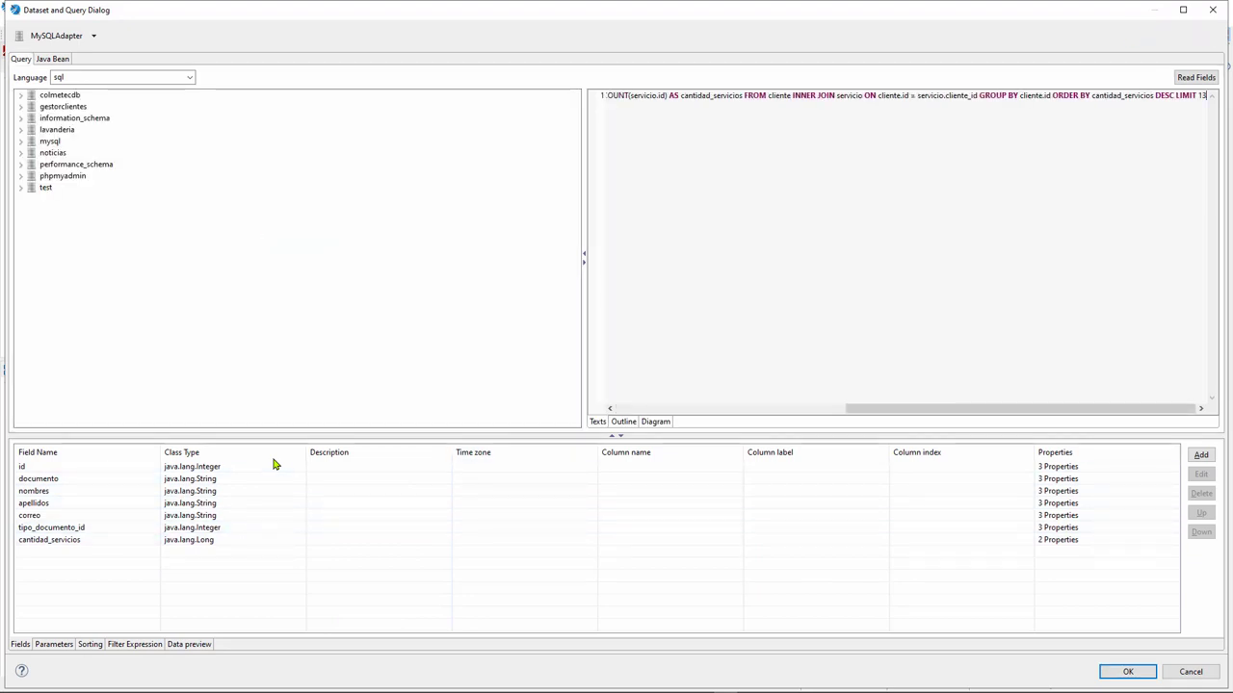
{"action": "key", "text": "shift+Left"}
{"action": "key", "text": "Left"}
{"action": "key", "text": "shift+Home"}
{"action": "key", "text": "End"}
{"action": "key", "text": "BackSpace"}
{"action": "key", "text": "BackSpace"}
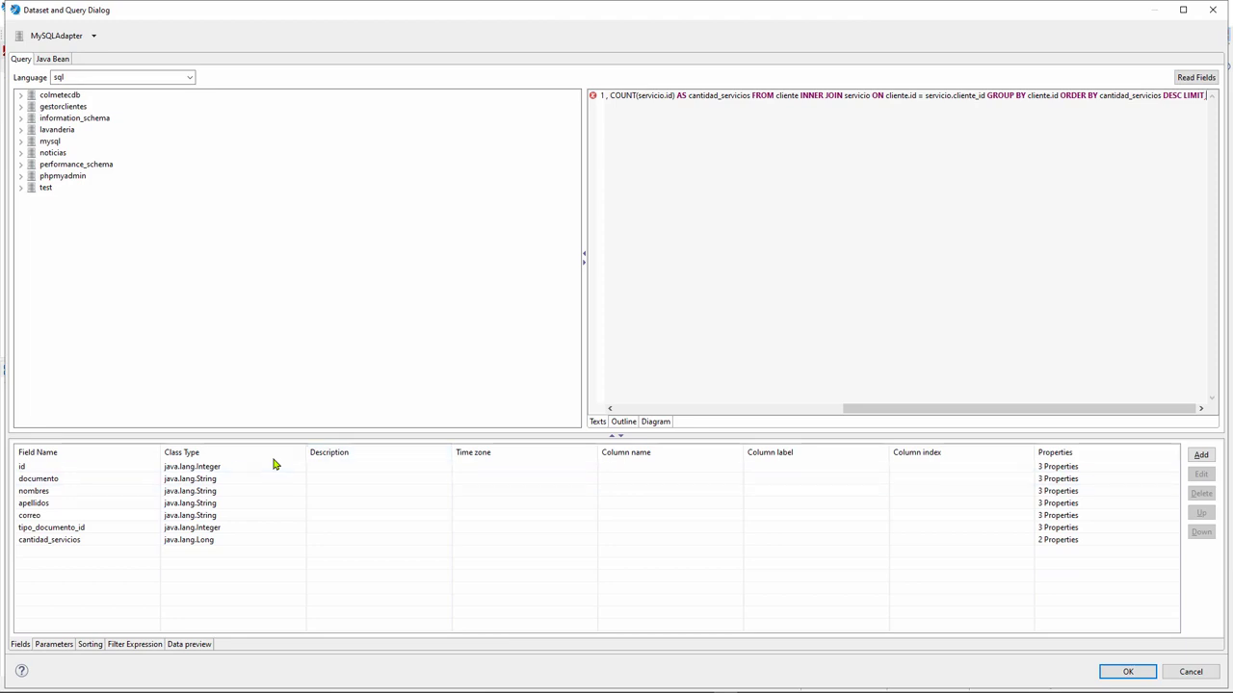
- Insert the parameter reference $P{cantidadClientes} after LIMIT in the SQL query
{"action": "left_click", "coordinate": [54, 644]}
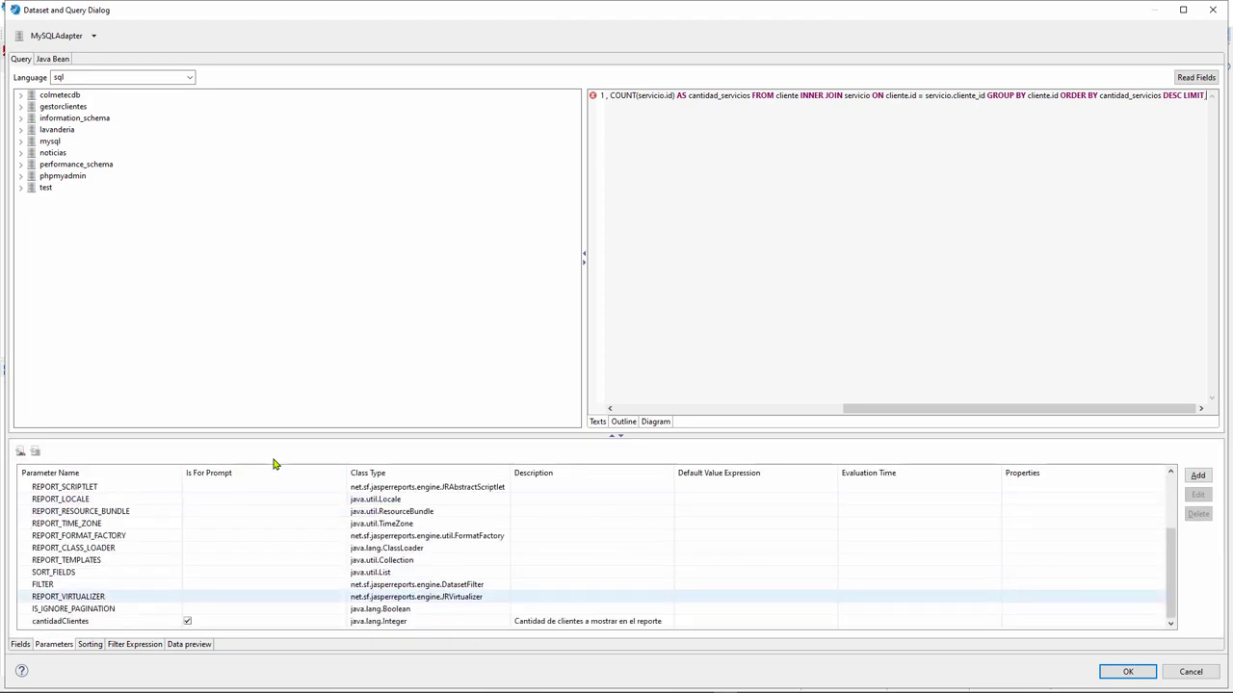
{"action": "double_click", "coordinate": [60, 621]}
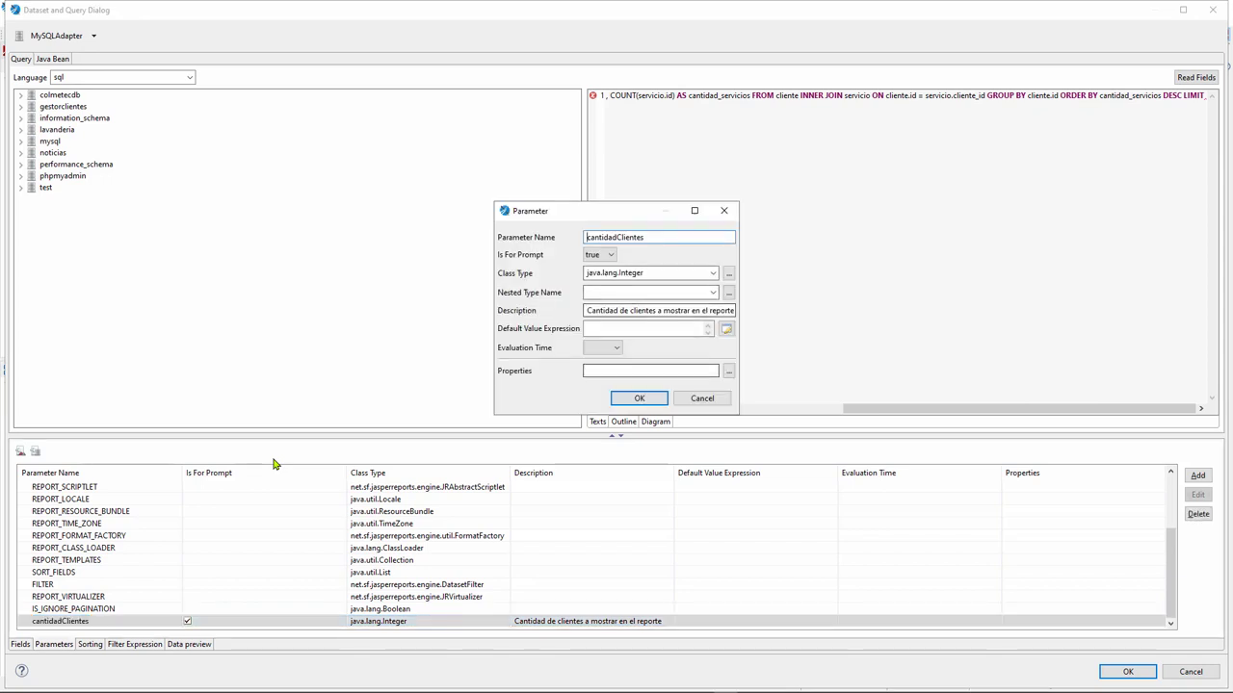
{"action": "left_click", "coordinate": [638, 398]}
{"action": "left_click_drag", "start_coordinate": [60, 621], "coordinate": [154, 572]}
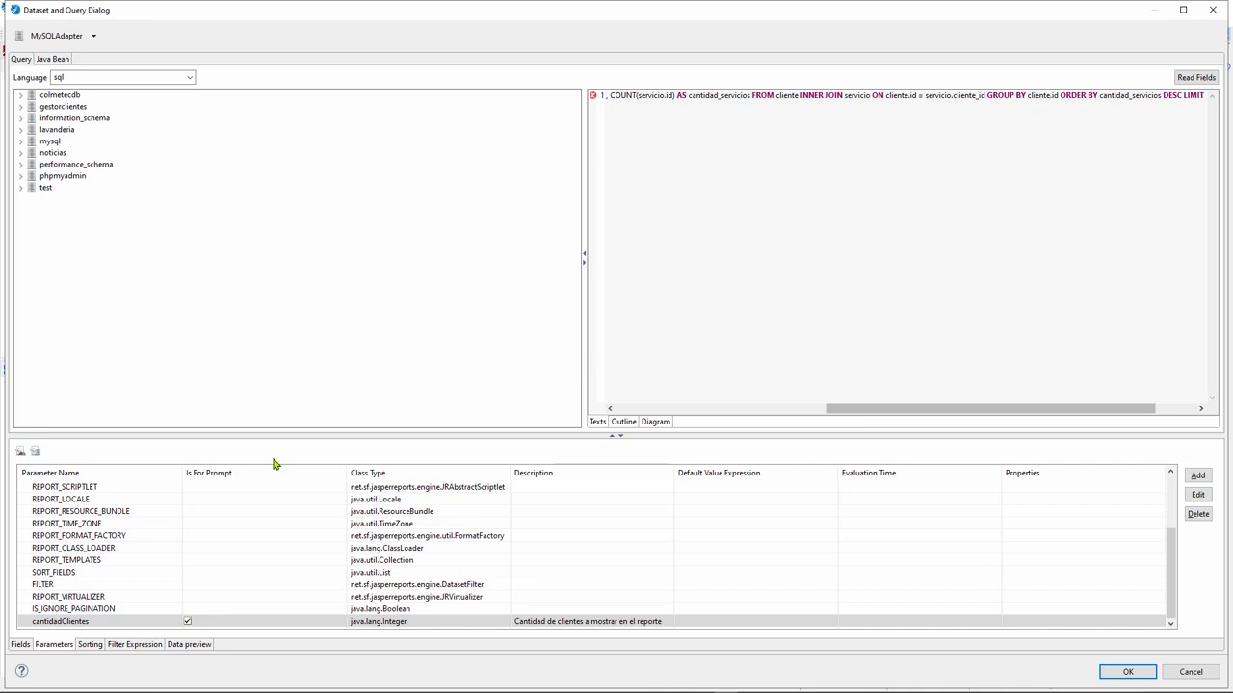
{"action": "type", "text": "$P{cantidadClientes}"}
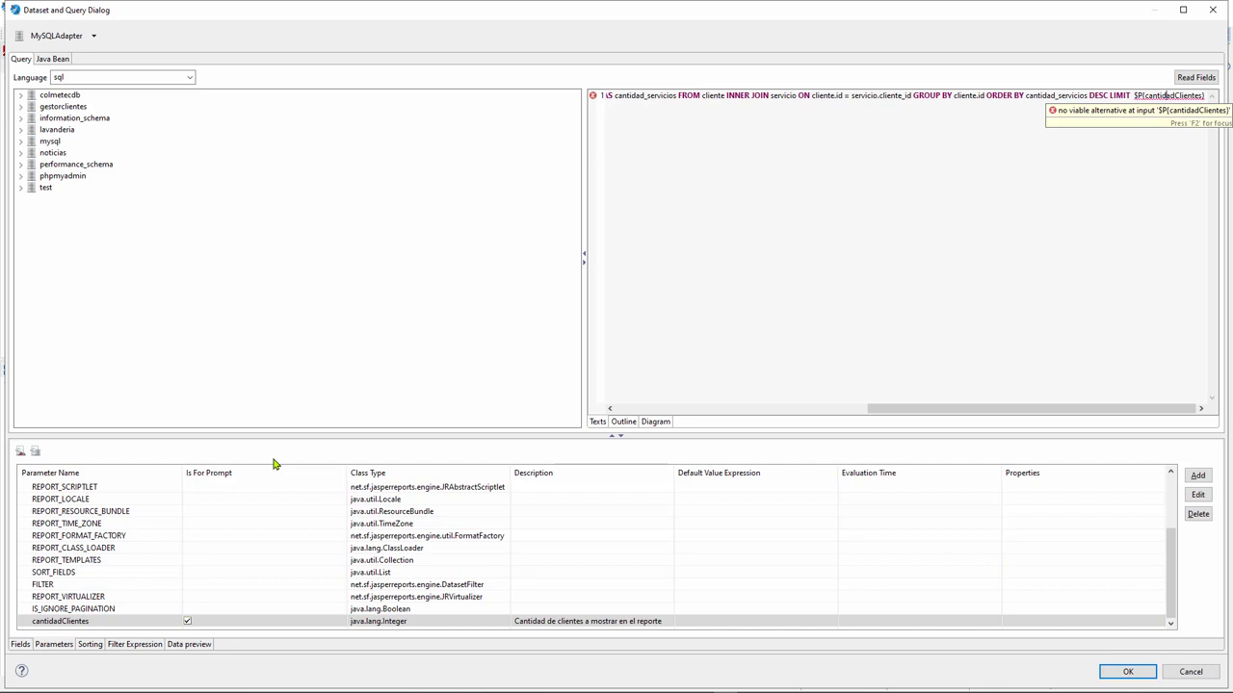
{"action": "left_click", "coordinate": [1134, 96]}
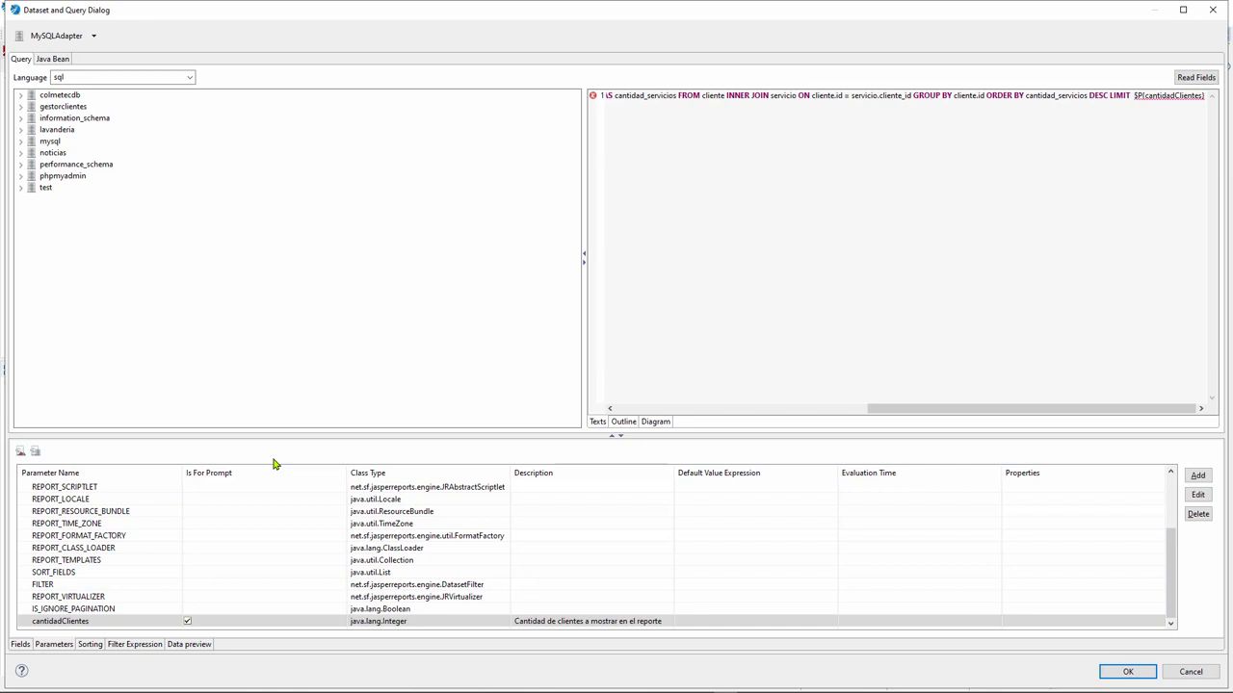
- Turn off prompting for the cantidadClientes parameter and set its evaluation time to EARLY
{"action": "left_click", "coordinate": [274, 466]}
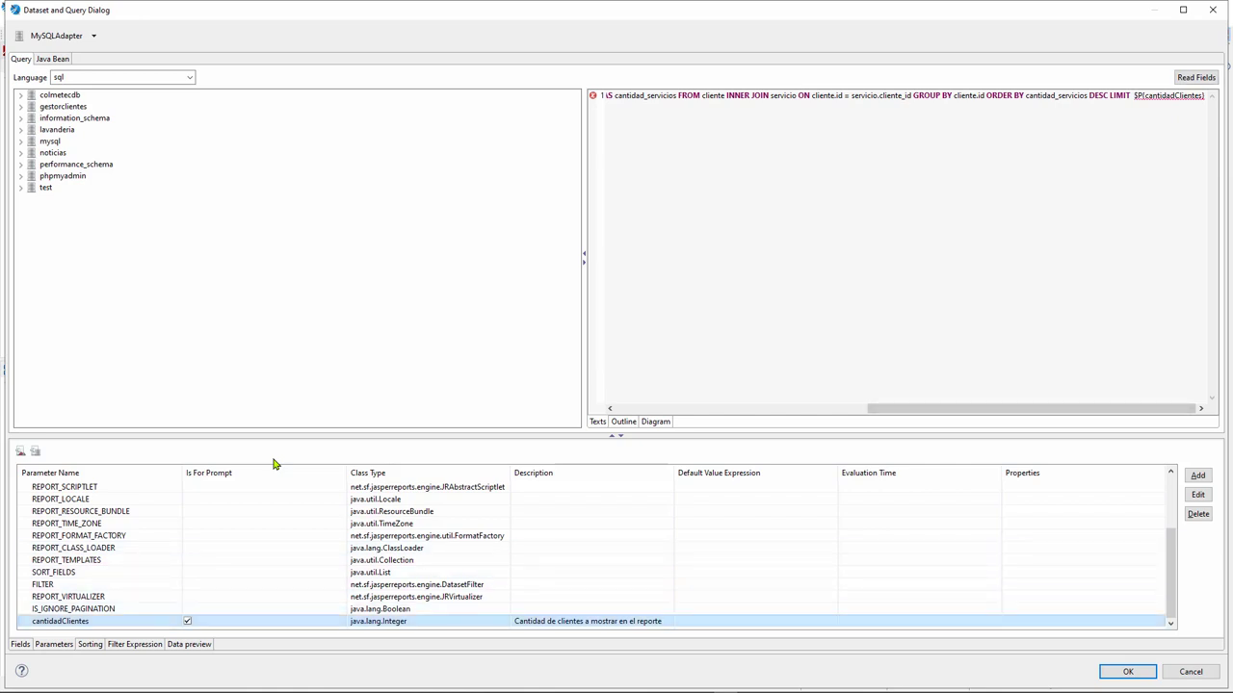
{"action": "double_click", "coordinate": [274, 465]}
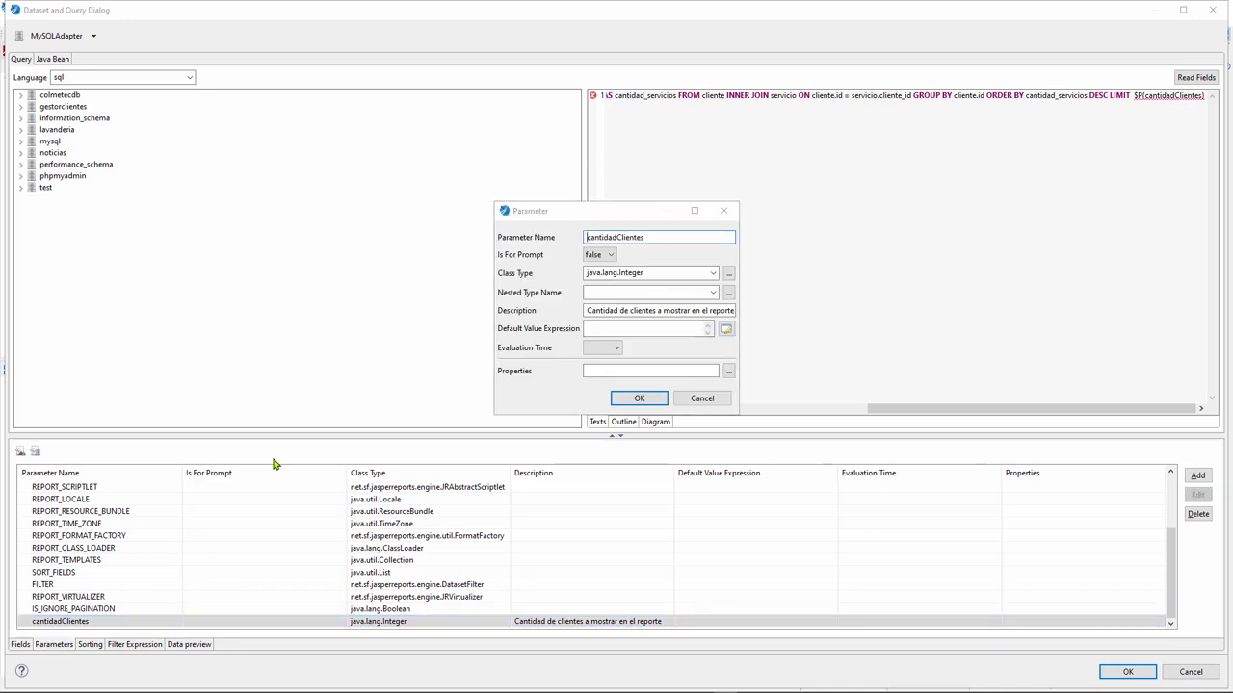
{"action": "left_click", "coordinate": [647, 293]}
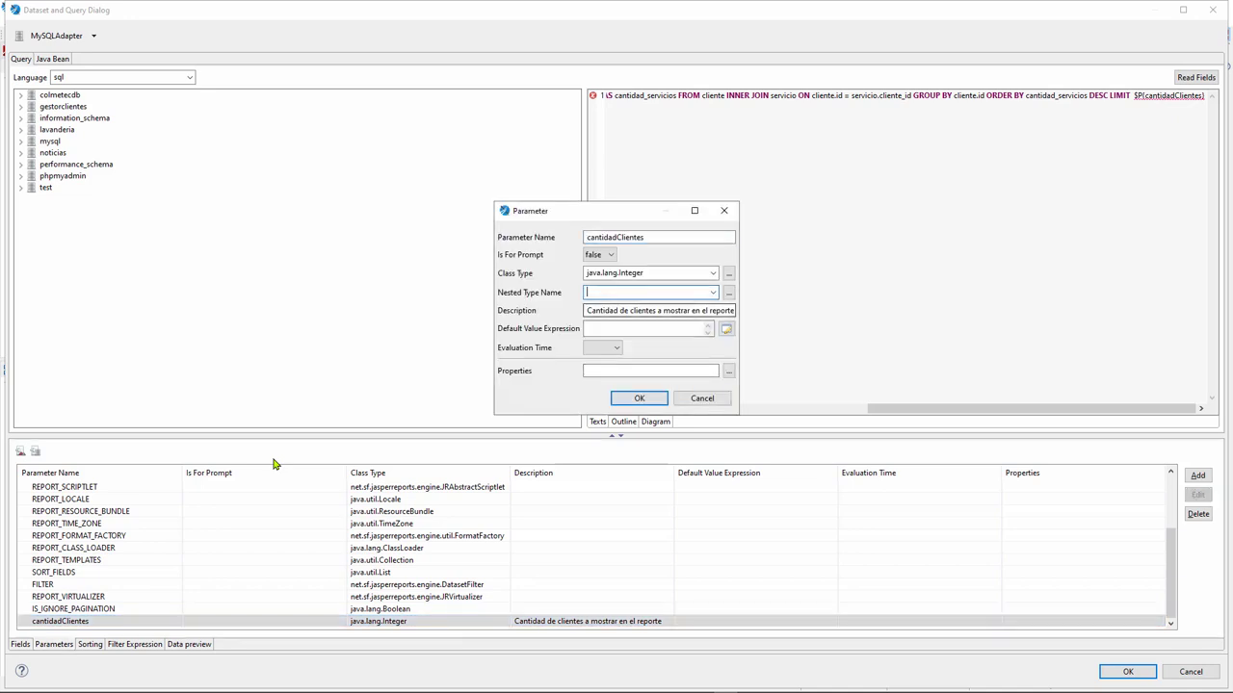
{"action": "left_click", "coordinate": [603, 348]}
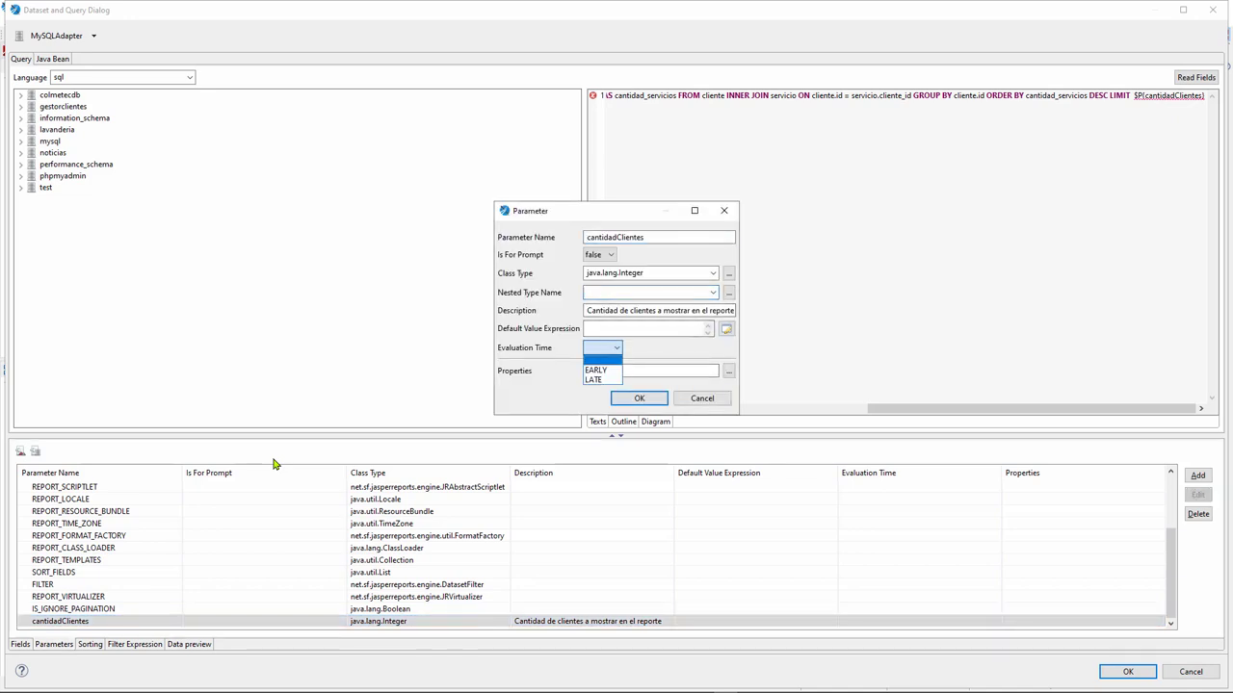
{"action": "key", "text": "Escape"}
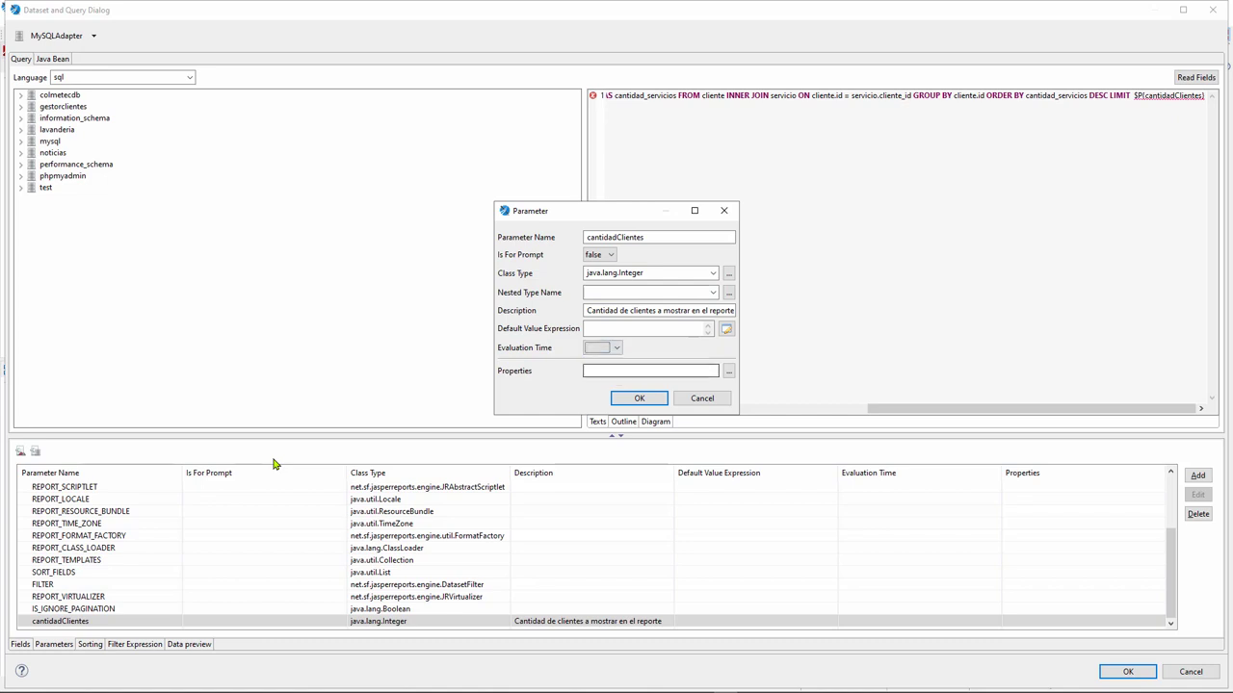
{"action": "key", "text": "Return"}
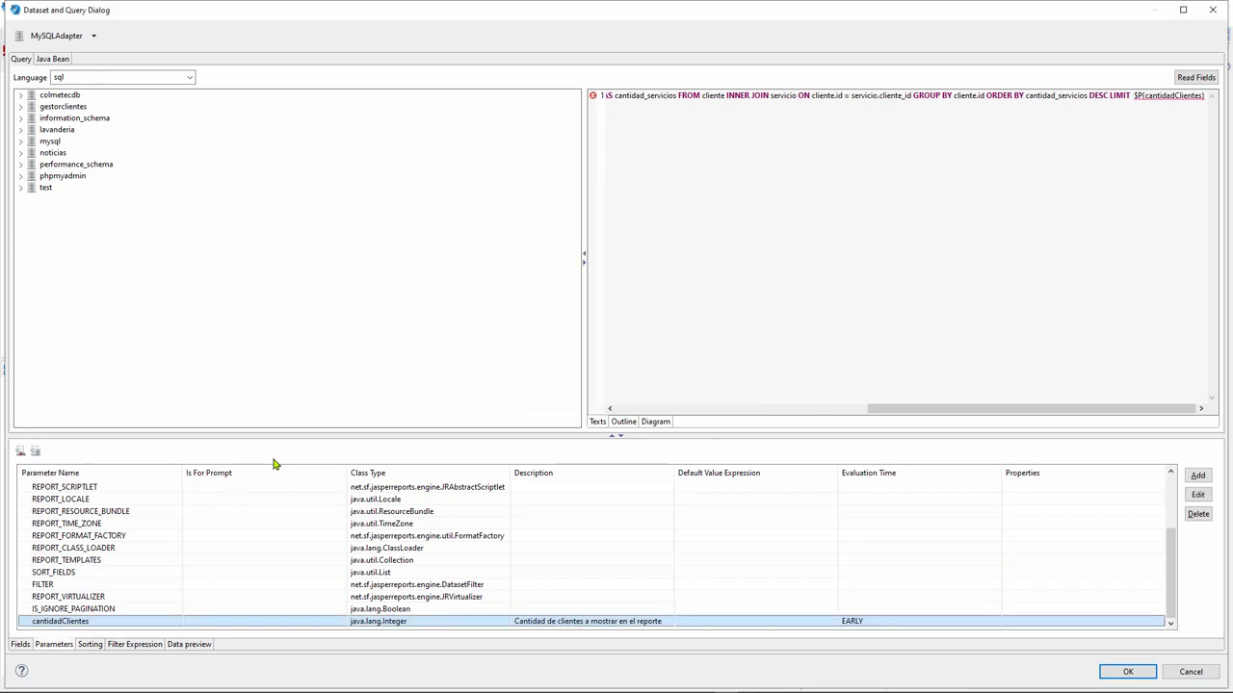
- Enable prompting for the cantidadClientes parameter again and set its evaluation time to LATE
{"action": "double_click", "coordinate": [377, 621]}
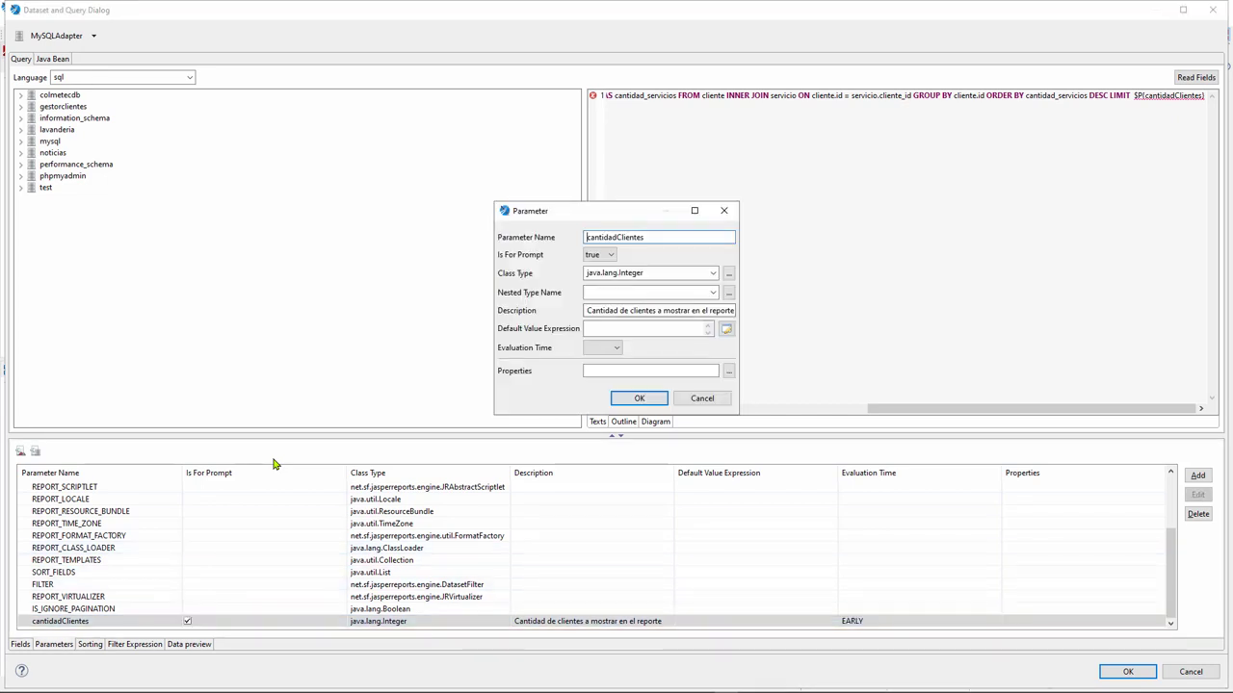
{"action": "left_click", "coordinate": [603, 348]}
{"action": "left_click", "coordinate": [601, 378]}
{"action": "left_click", "coordinate": [639, 399]}
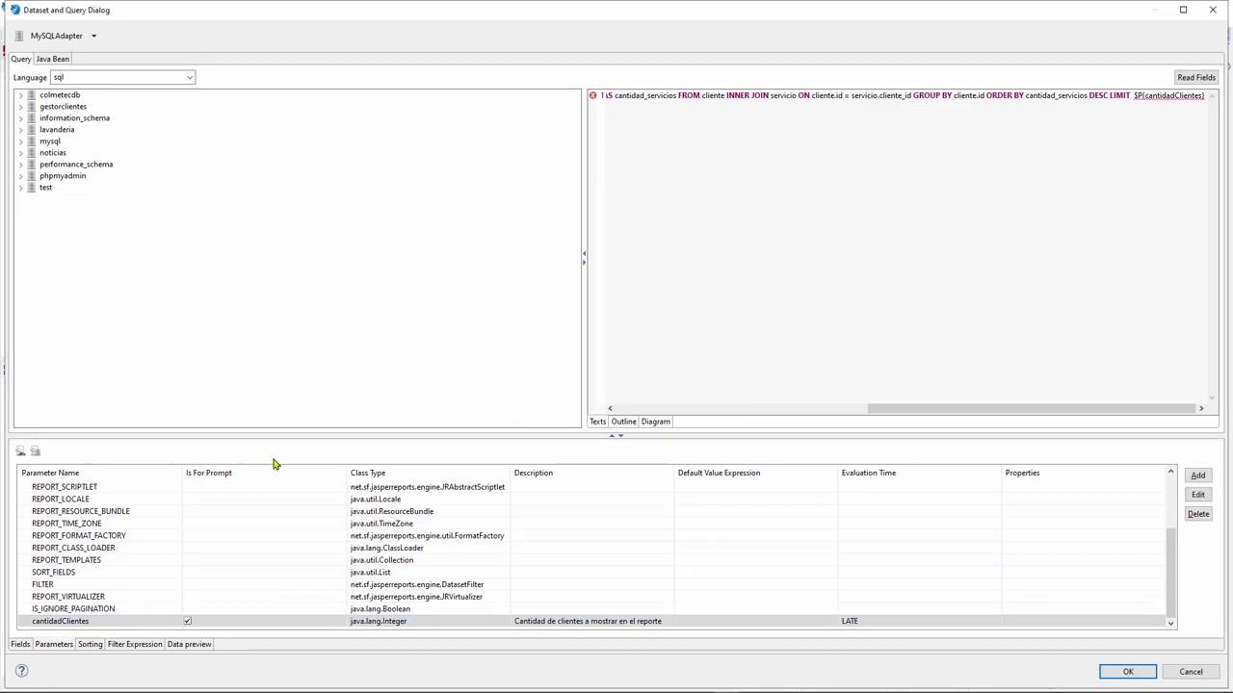
- Try to read the fields from the query that uses the cantidadClientes parameter
{"action": "left_click", "coordinate": [1197, 77]}
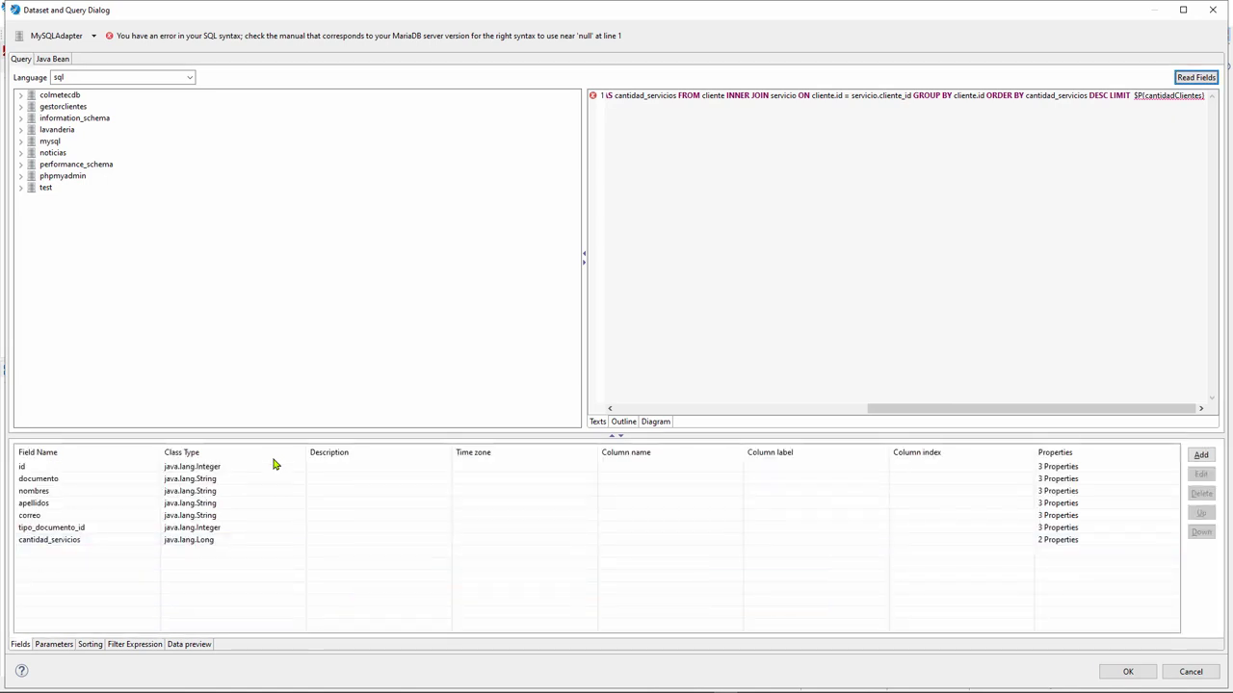
{"action": "left_click", "coordinate": [275, 528]}
{"action": "left_click", "coordinate": [275, 479]}
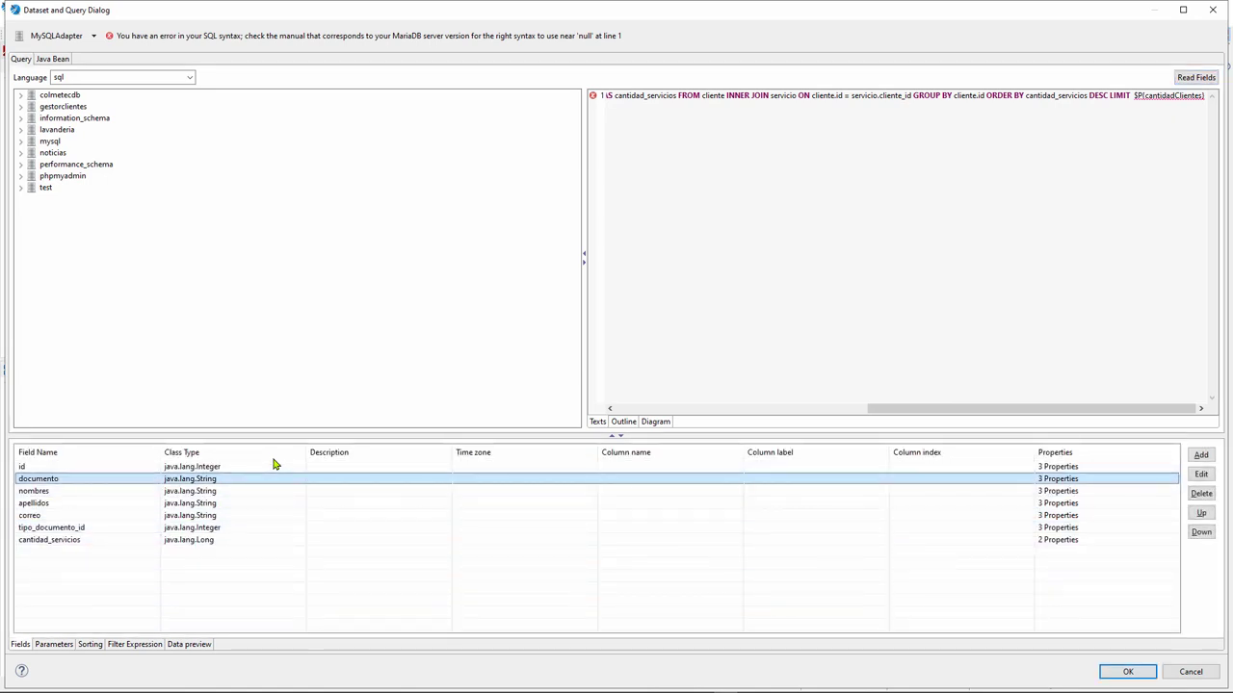
{"action": "key", "text": "shift+Tab"}
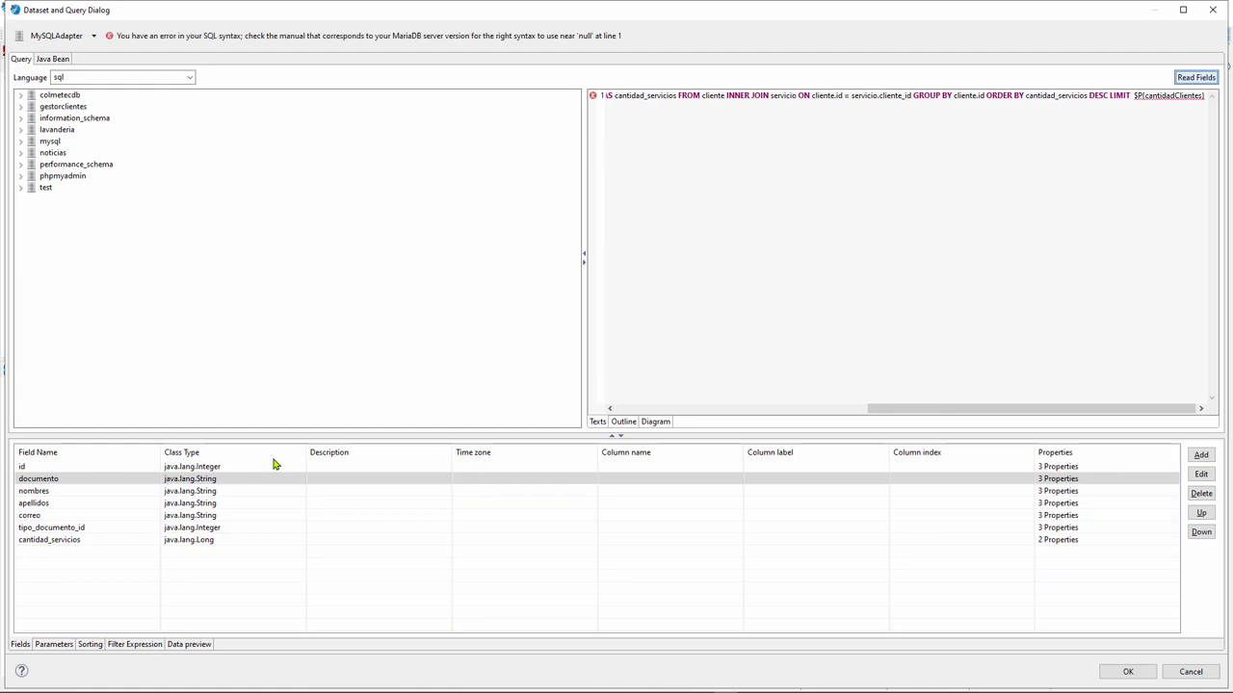
- Refresh the query's data preview, go through the returned client records, and accept the dataset changes
{"action": "left_click", "coordinate": [188, 644]}
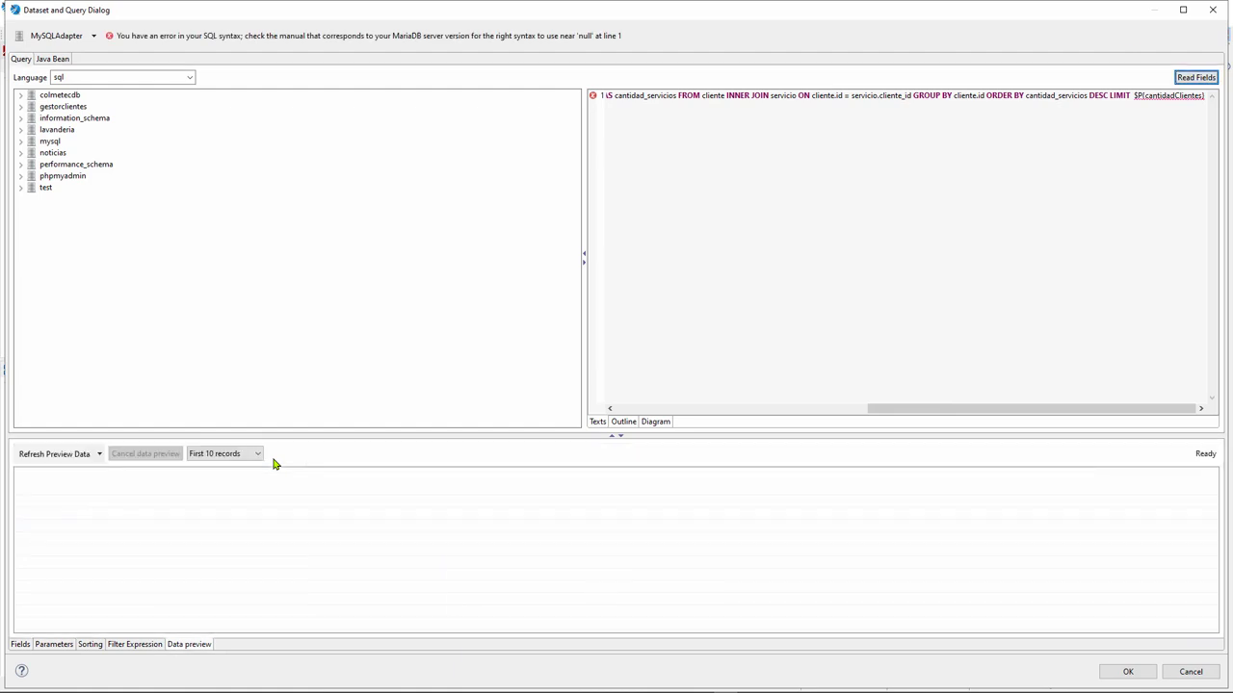
{"action": "left_click", "coordinate": [55, 454]}
{"action": "left_click", "coordinate": [547, 514]}
{"action": "key", "text": "Up"}
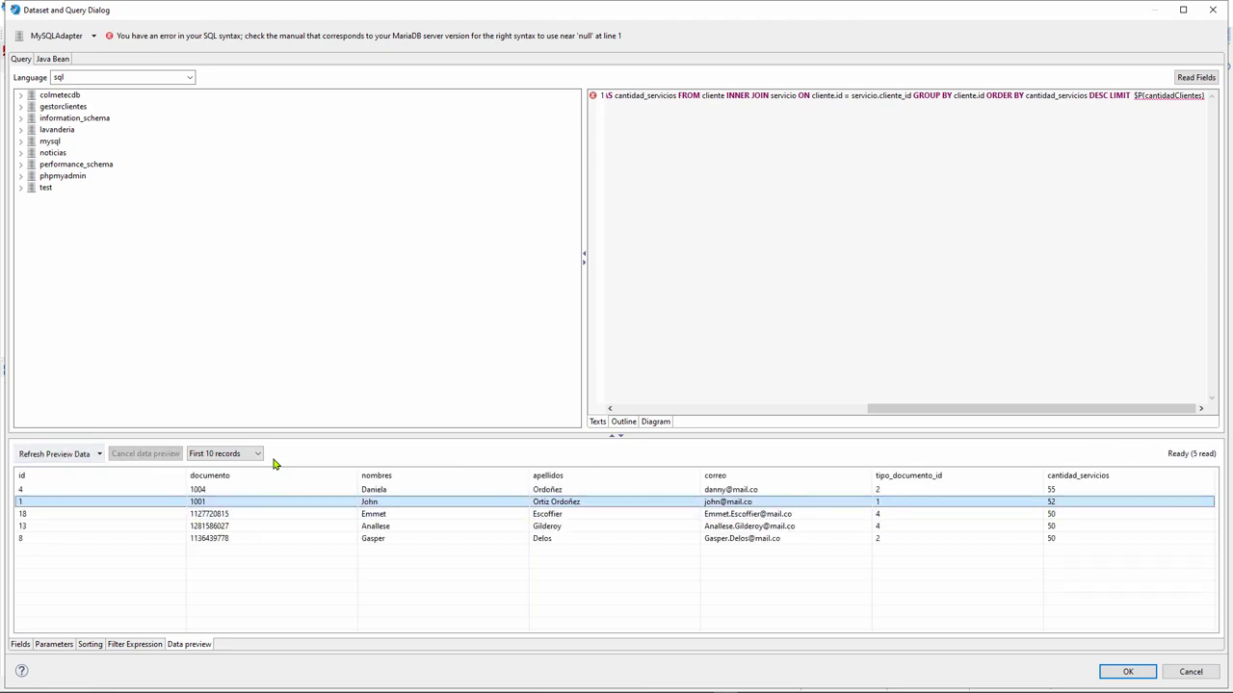
{"action": "left_click", "coordinate": [547, 489]}
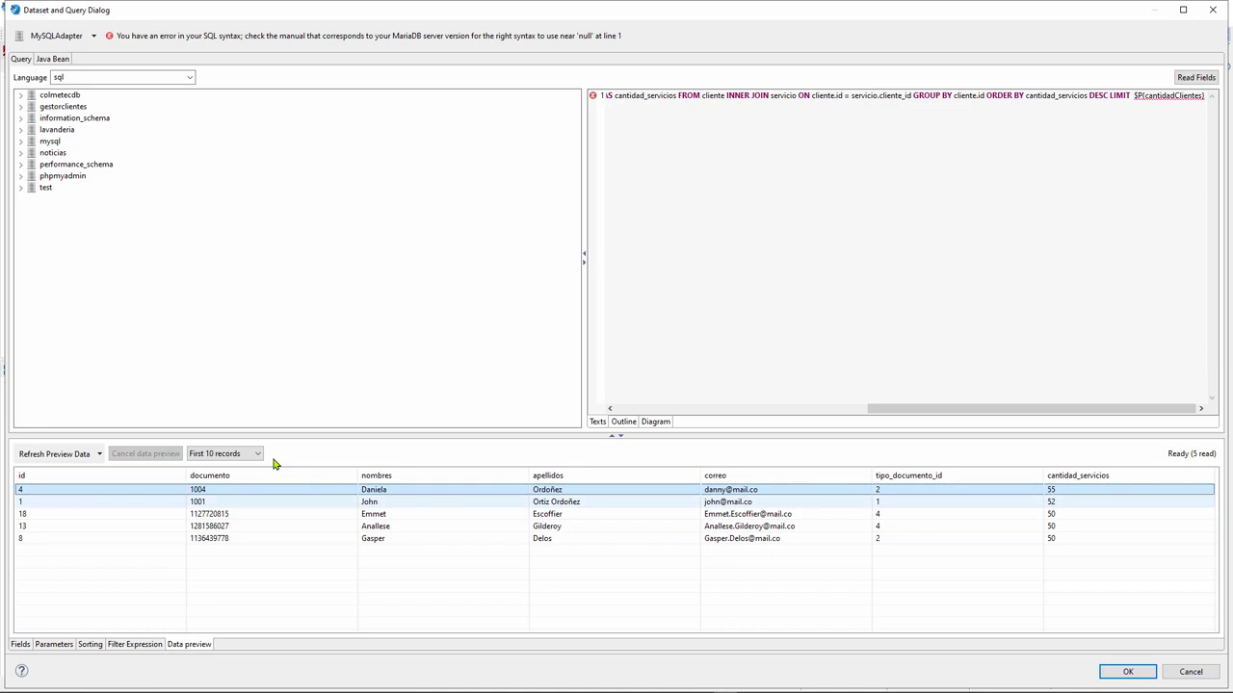
{"action": "left_click", "coordinate": [547, 502]}
{"action": "key", "text": "Down"}
{"action": "key", "text": "Down"}
{"action": "key", "text": "Down"}
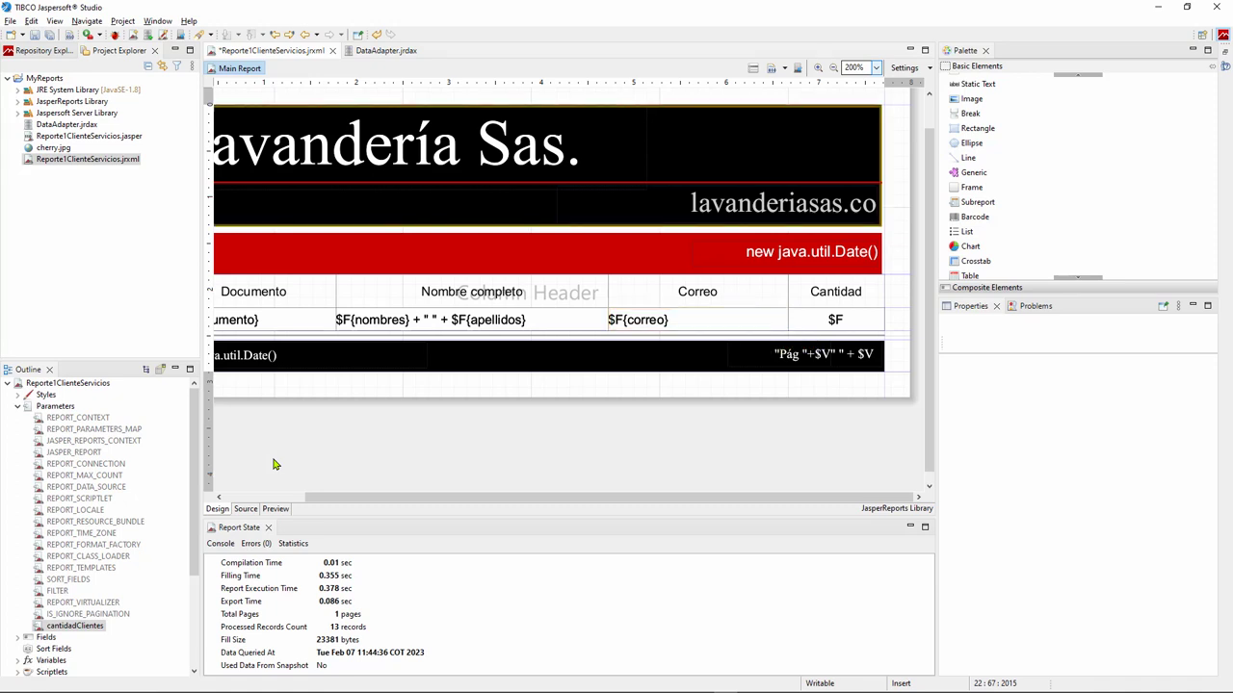
- Save the report and run its preview with cantidadClientes set to 3, and again with 7
{"action": "key", "text": "ctrl+s"}
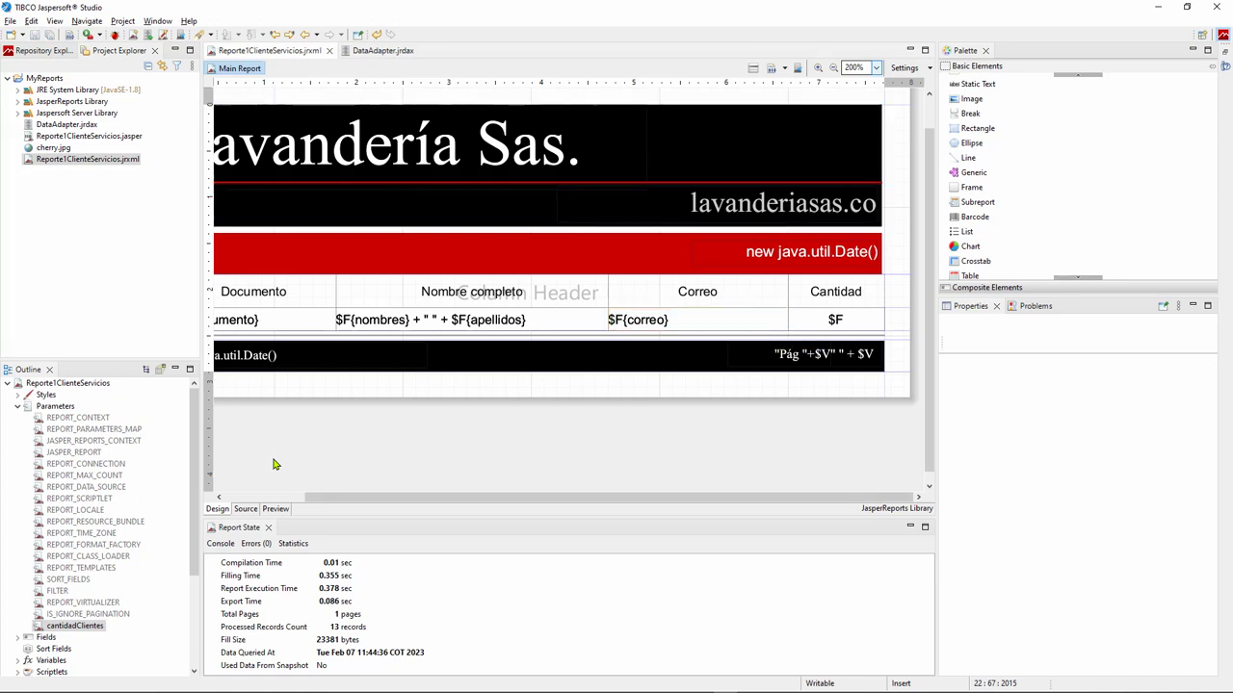
{"action": "key", "text": "alt+Page_Down"}
{"action": "key", "text": "alt+Page_Down"}
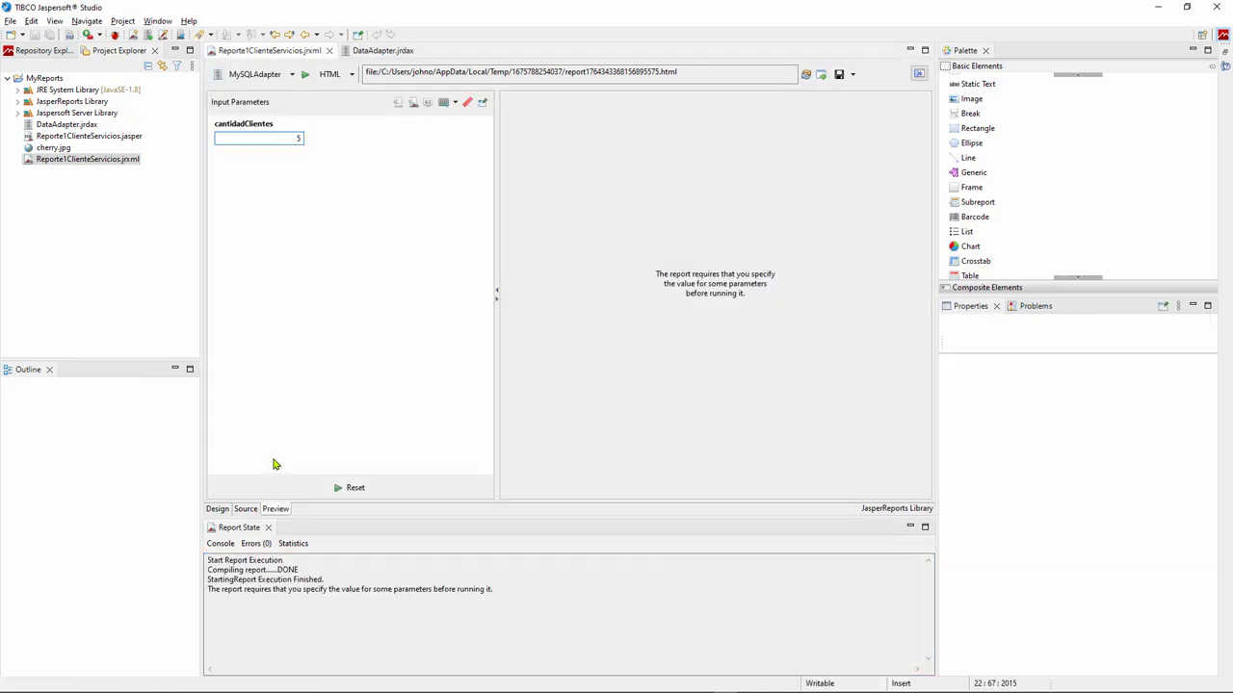
{"action": "key", "text": "ctrl+a"}
{"action": "type", "text": "3"}
{"action": "key", "text": "Return"}
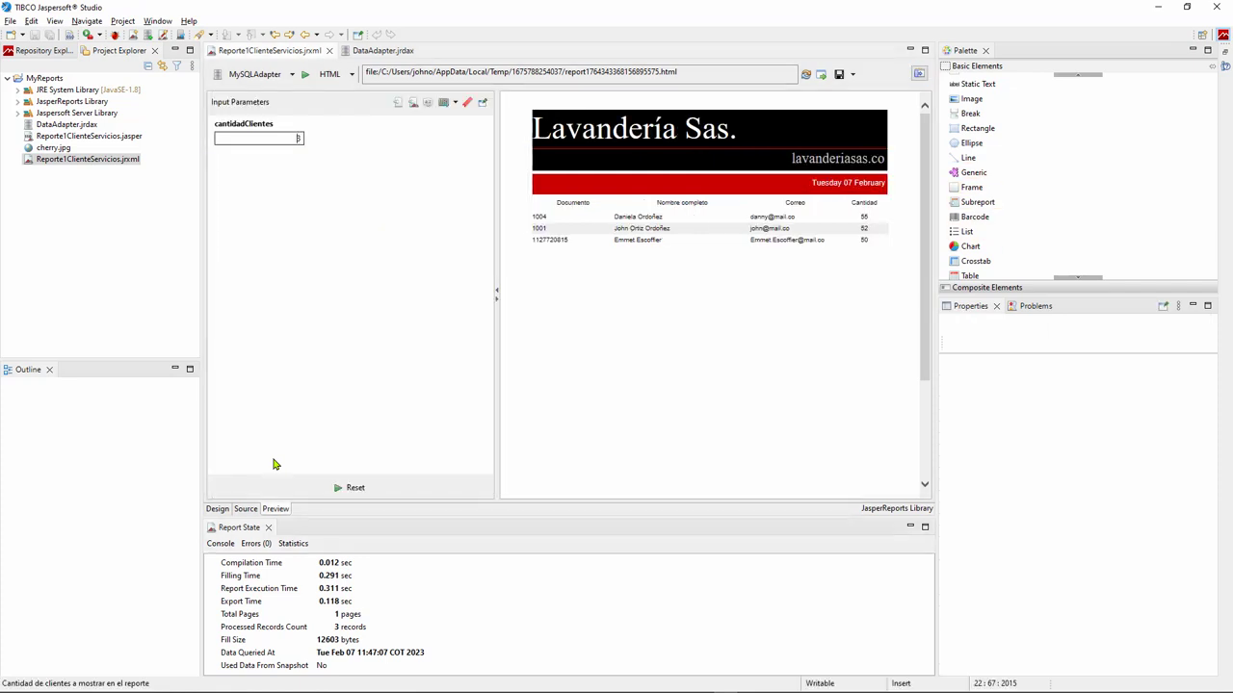
{"action": "type", "text": "7"}
{"action": "key", "text": "Return"}
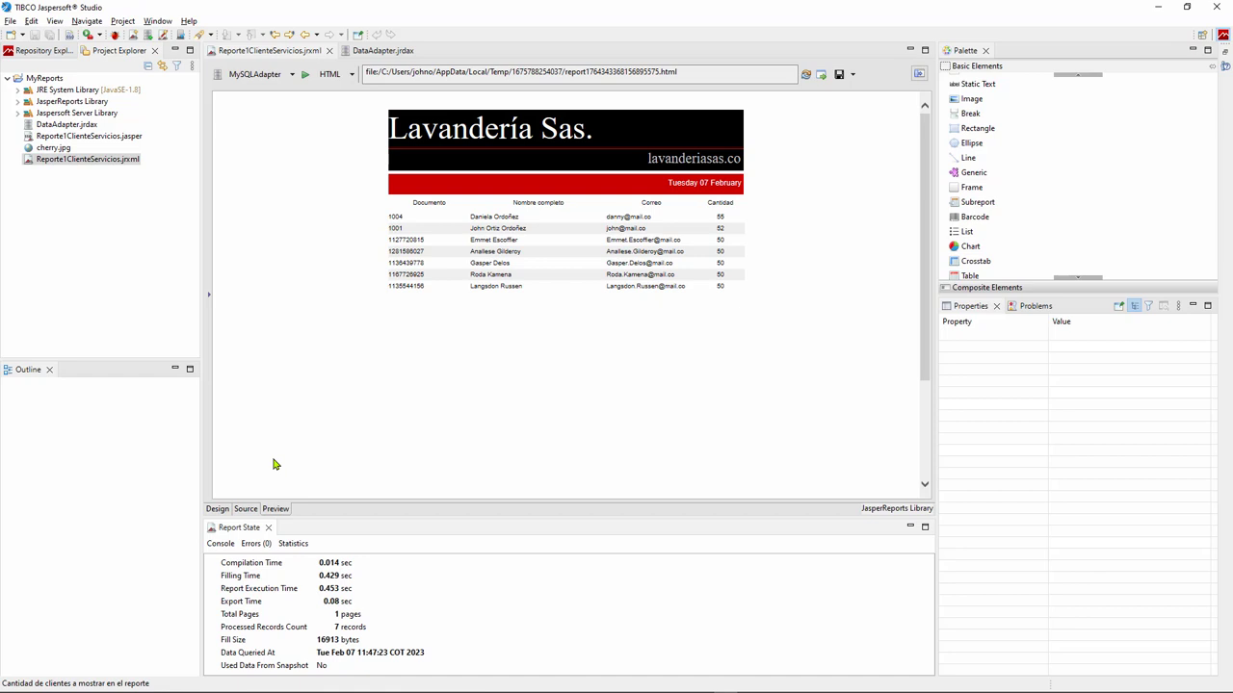
- Return to the report design and compare its full layout and title date field with the preview
{"action": "left_click", "coordinate": [218, 508]}
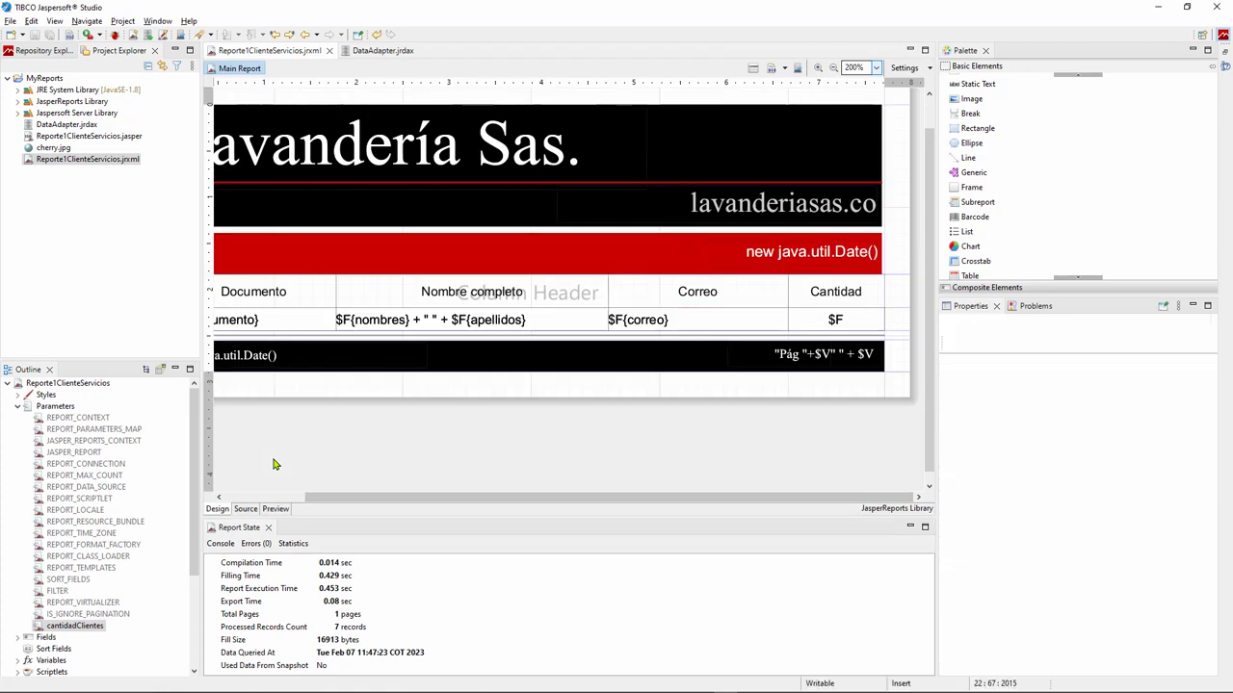
{"action": "scroll", "coordinate": [272, 465], "scroll_direction": "left", "scroll_amount": 2}
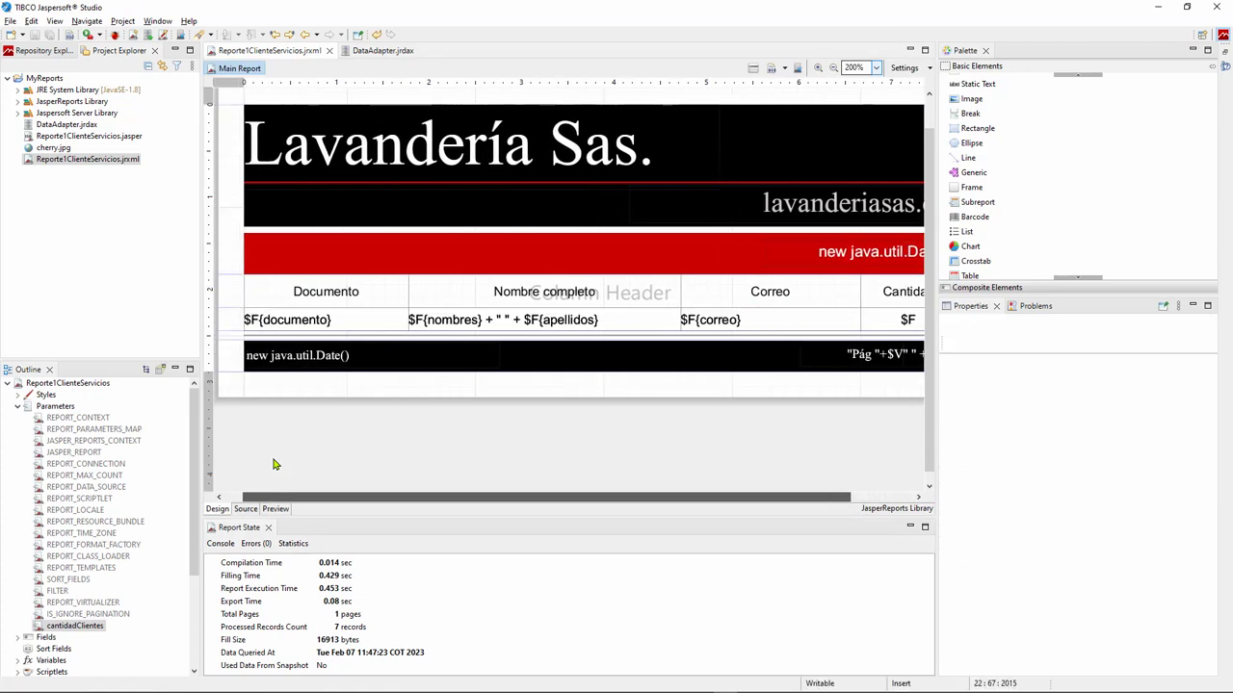
{"action": "scroll", "coordinate": [272, 466], "scroll_direction": "right", "scroll_amount": 2}
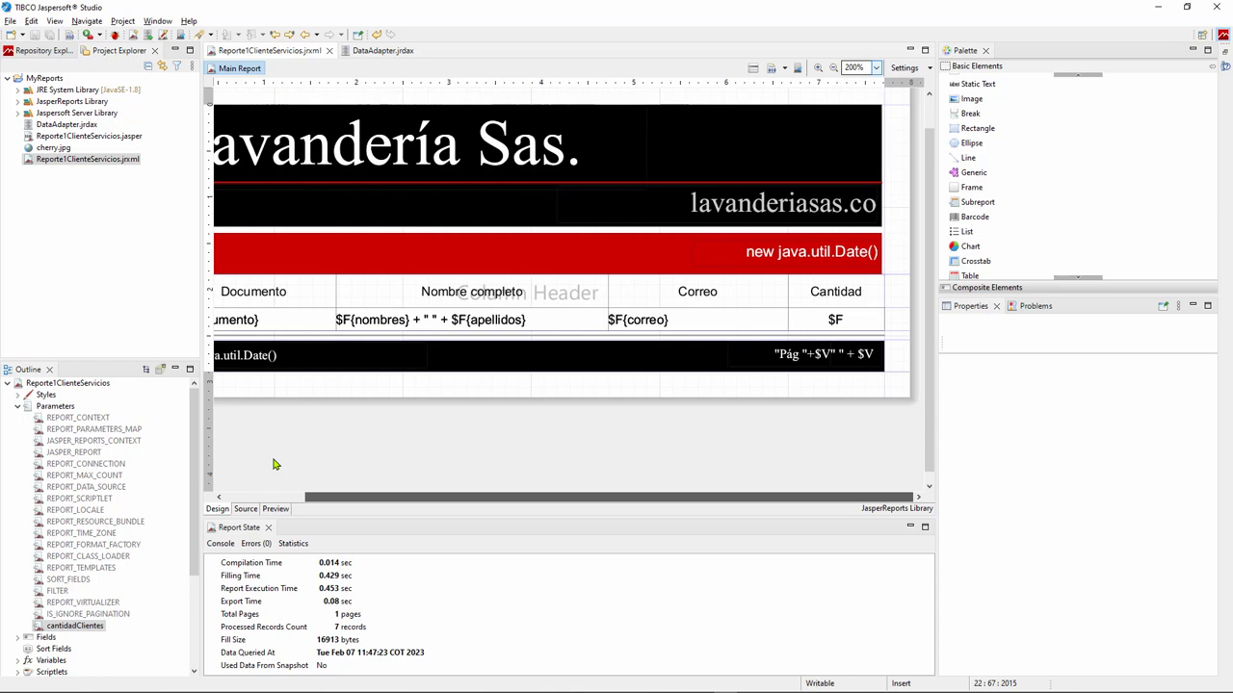
{"action": "scroll", "coordinate": [276, 465], "scroll_direction": "left", "scroll_amount": 2}
{"action": "scroll", "coordinate": [275, 464], "scroll_direction": "down", "scroll_amount": 1}
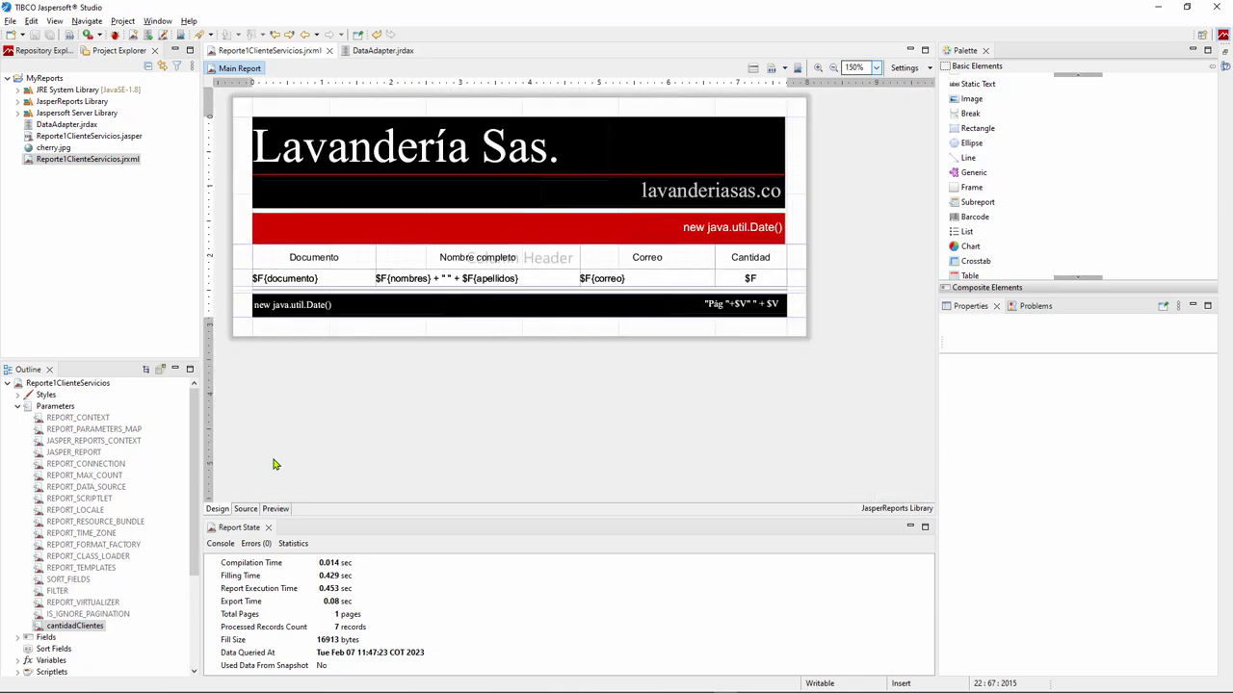
{"action": "left_click", "coordinate": [276, 464]}
{"action": "left_click", "coordinate": [715, 228]}
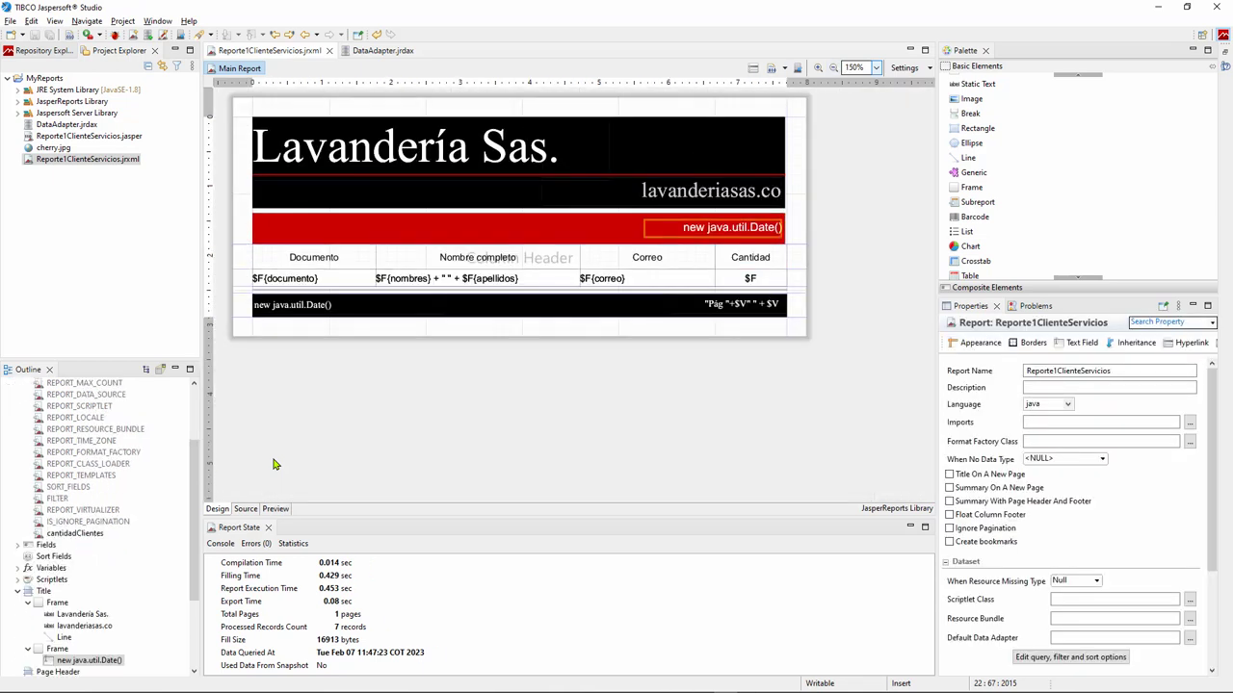
{"action": "key", "text": "ctrl+Page_Up"}
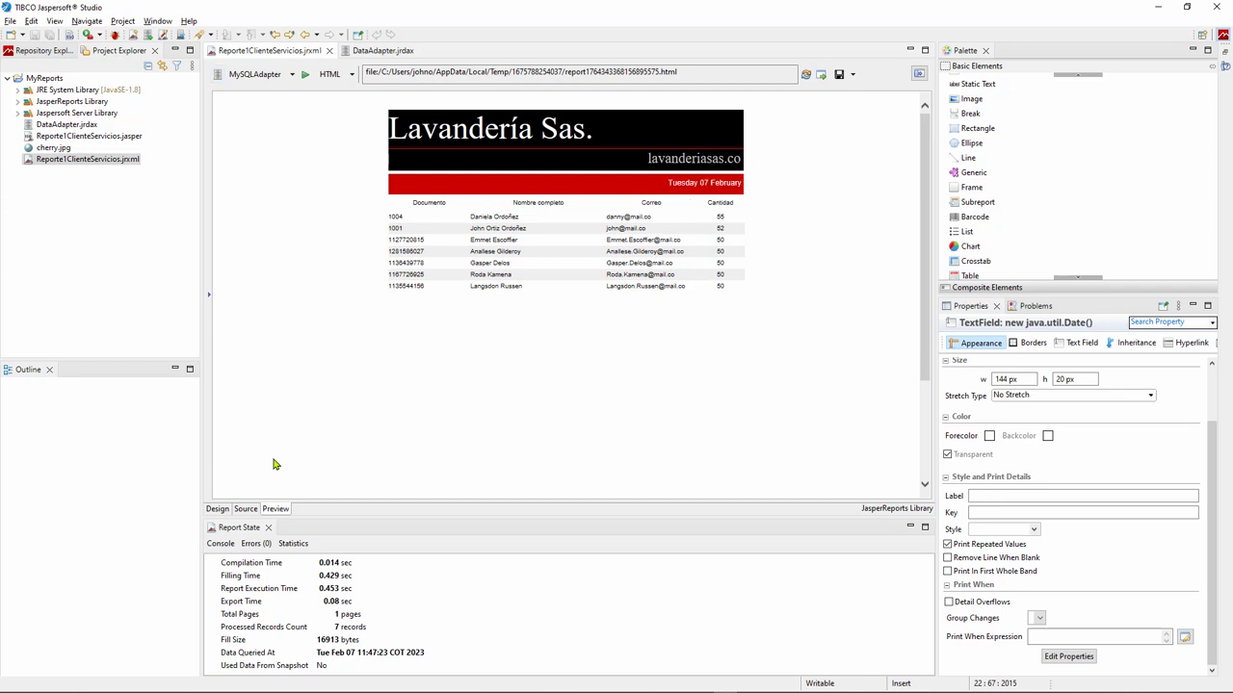
{"action": "key", "text": "ctrl+Page_Down"}
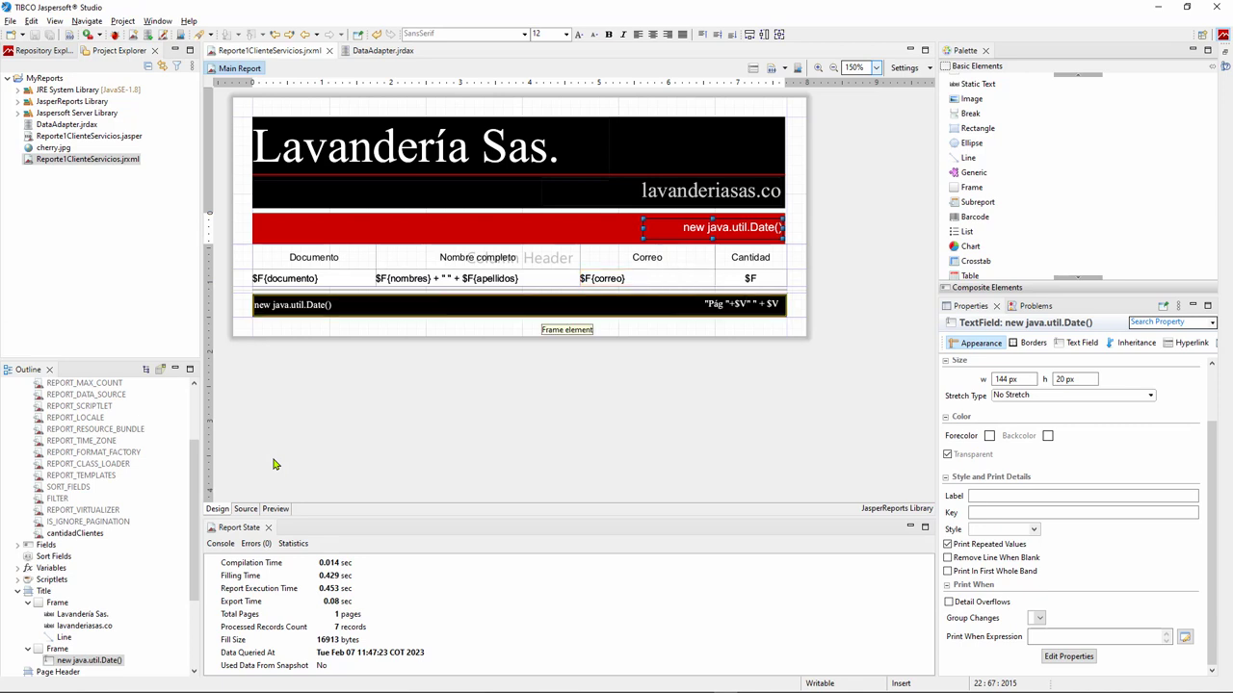
- Make the Documento column header non-transparent, with backcolor #030303 and a white forecolor
{"action": "left_click", "coordinate": [442, 256]}
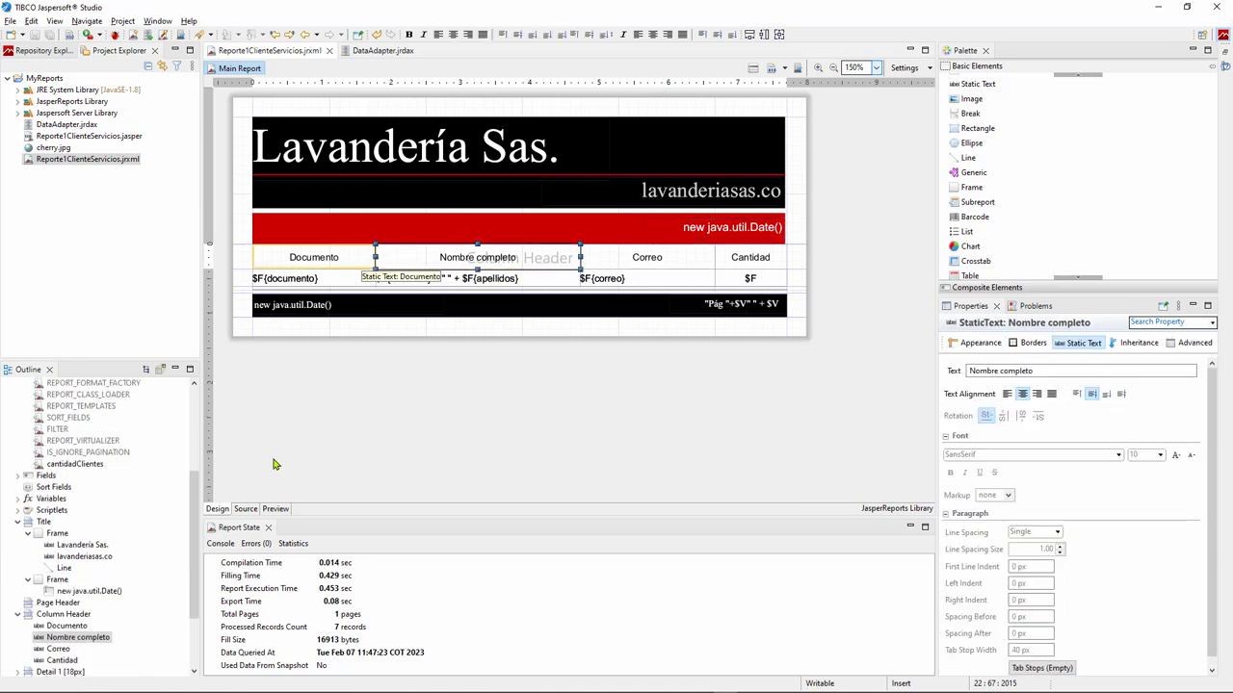
{"action": "left_click", "coordinate": [314, 257]}
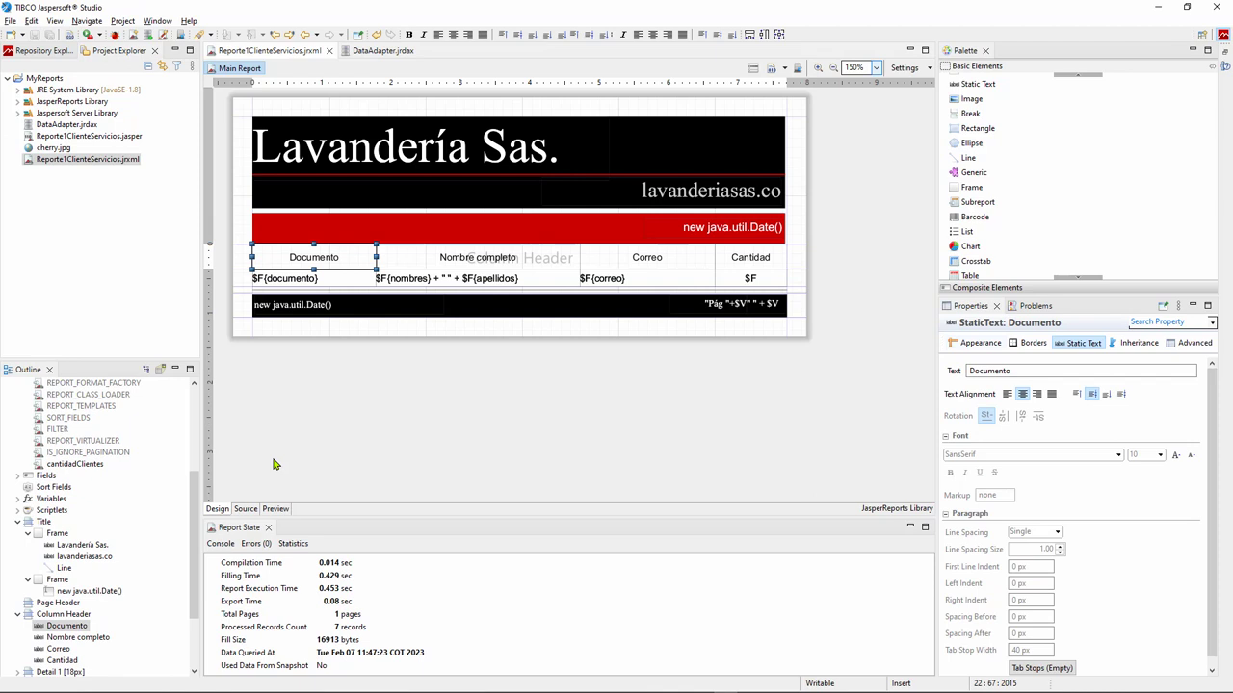
{"action": "left_click", "coordinate": [975, 343]}
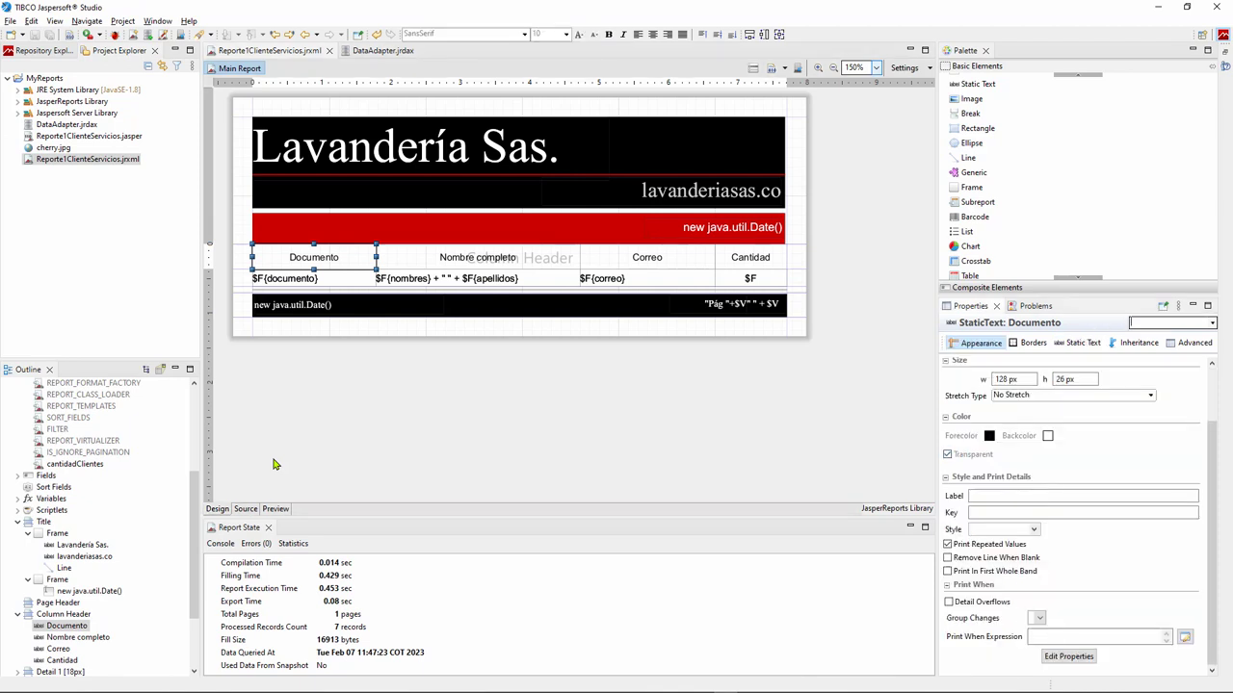
{"action": "left_click", "coordinate": [948, 454]}
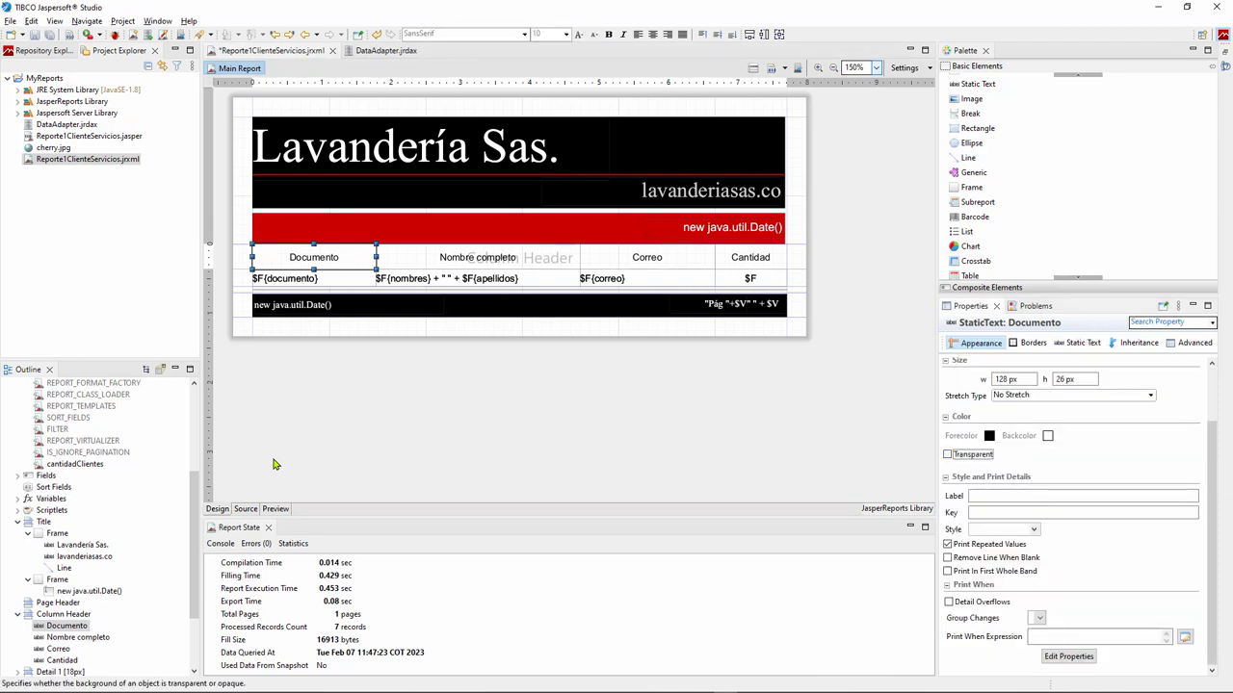
{"action": "left_click", "coordinate": [1048, 435]}
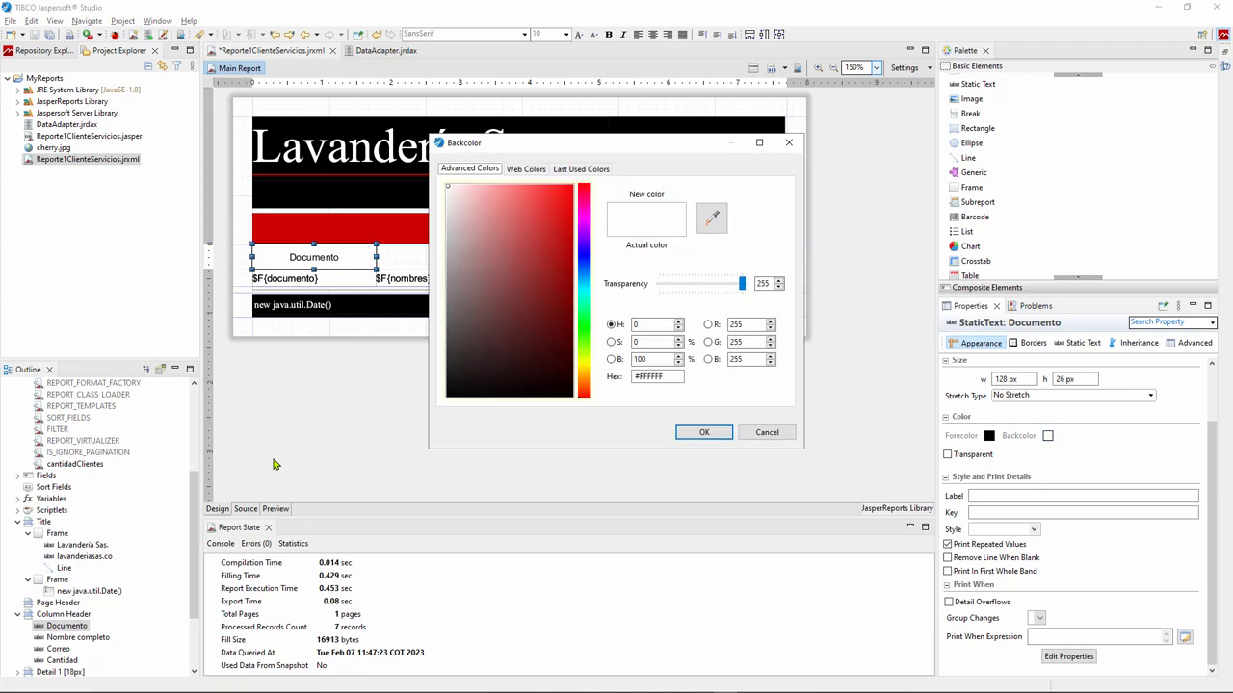
{"action": "left_click", "coordinate": [572, 187]}
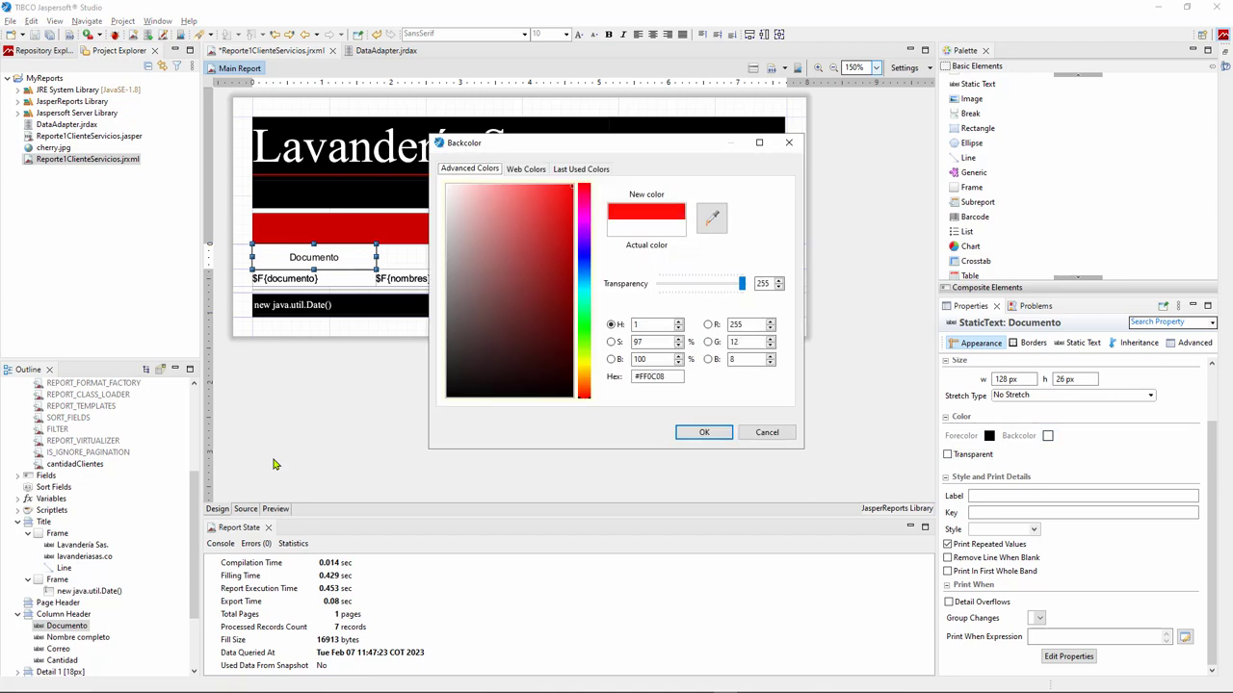
{"action": "left_click", "coordinate": [448, 396]}
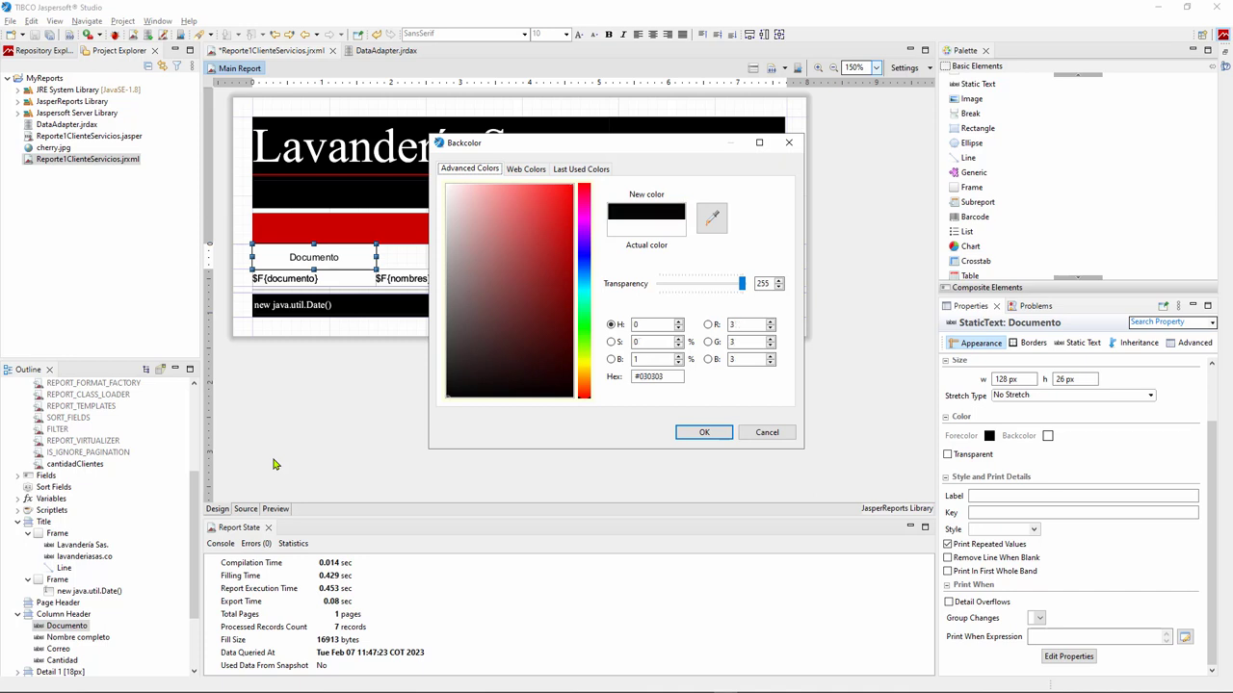
{"action": "key", "text": "Return"}
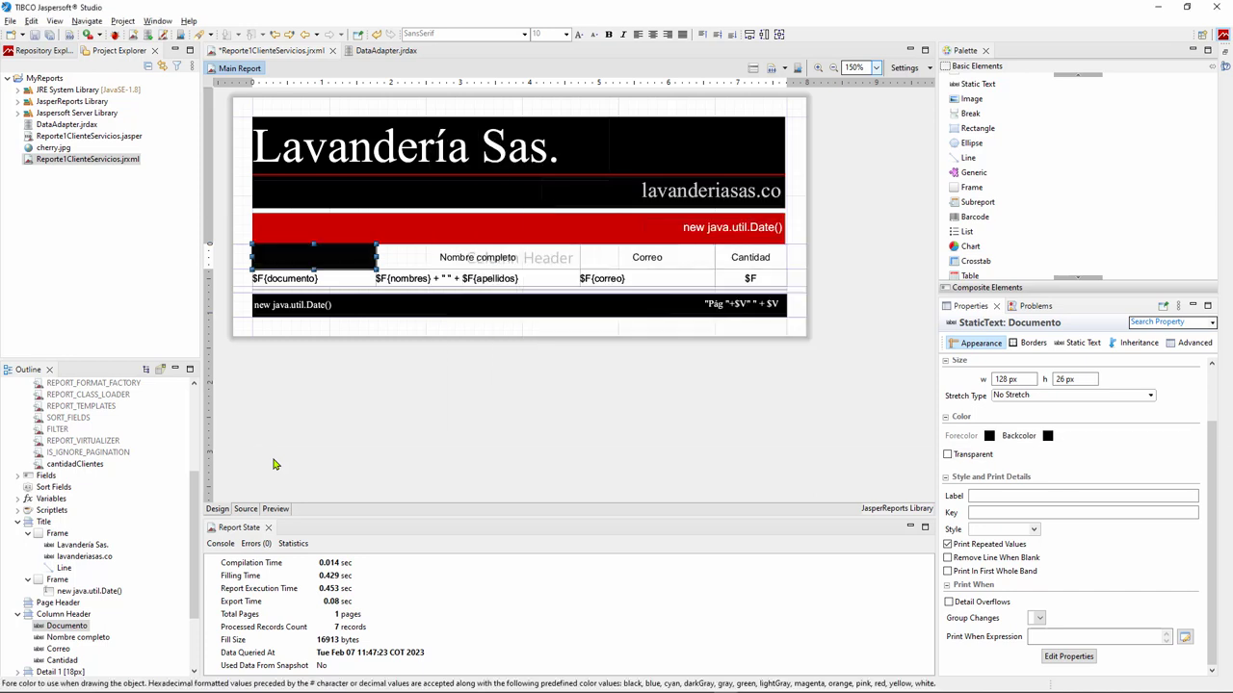
{"action": "left_click", "coordinate": [989, 436]}
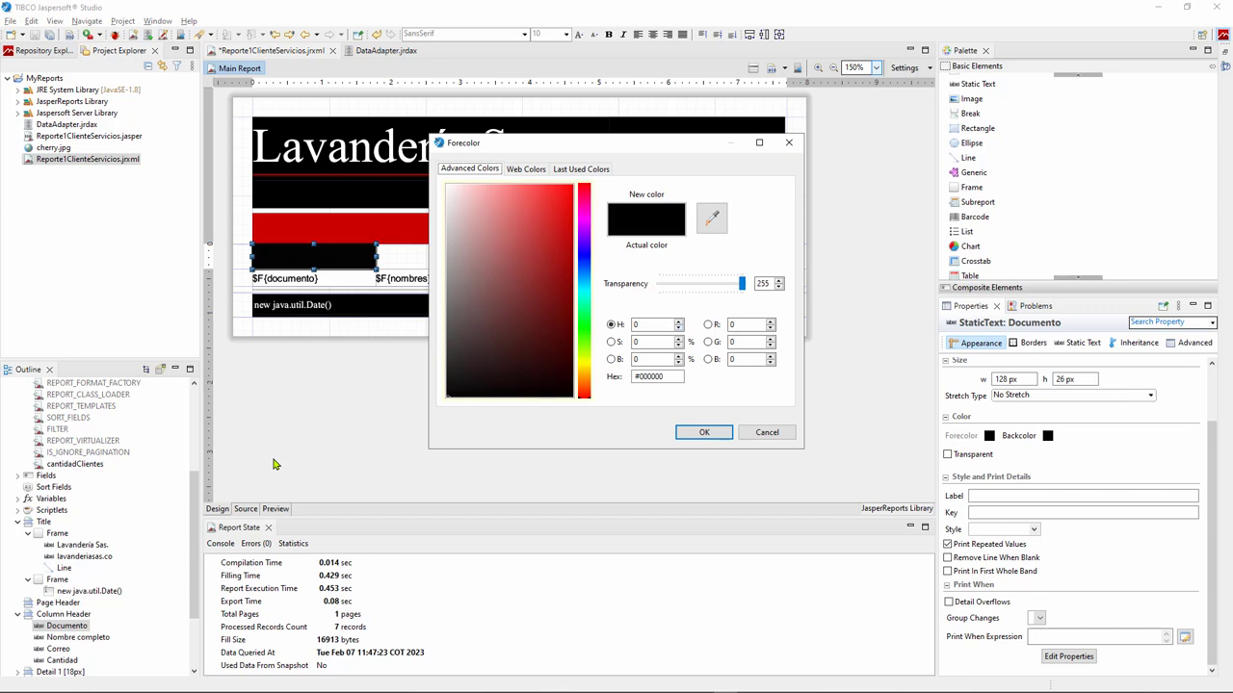
{"action": "key", "text": "Return"}
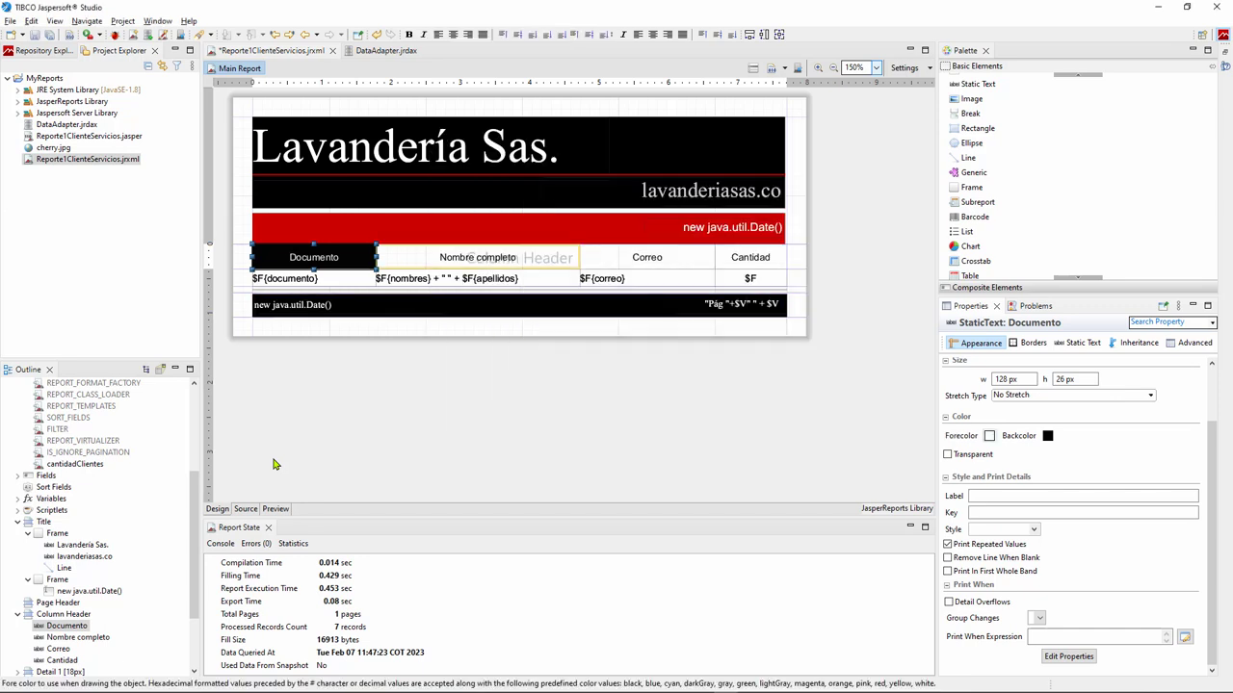
- Make the Nombre completo column header non-transparent, with forecolor #FFFFFF and a black backcolor
{"action": "left_click", "coordinate": [478, 257]}
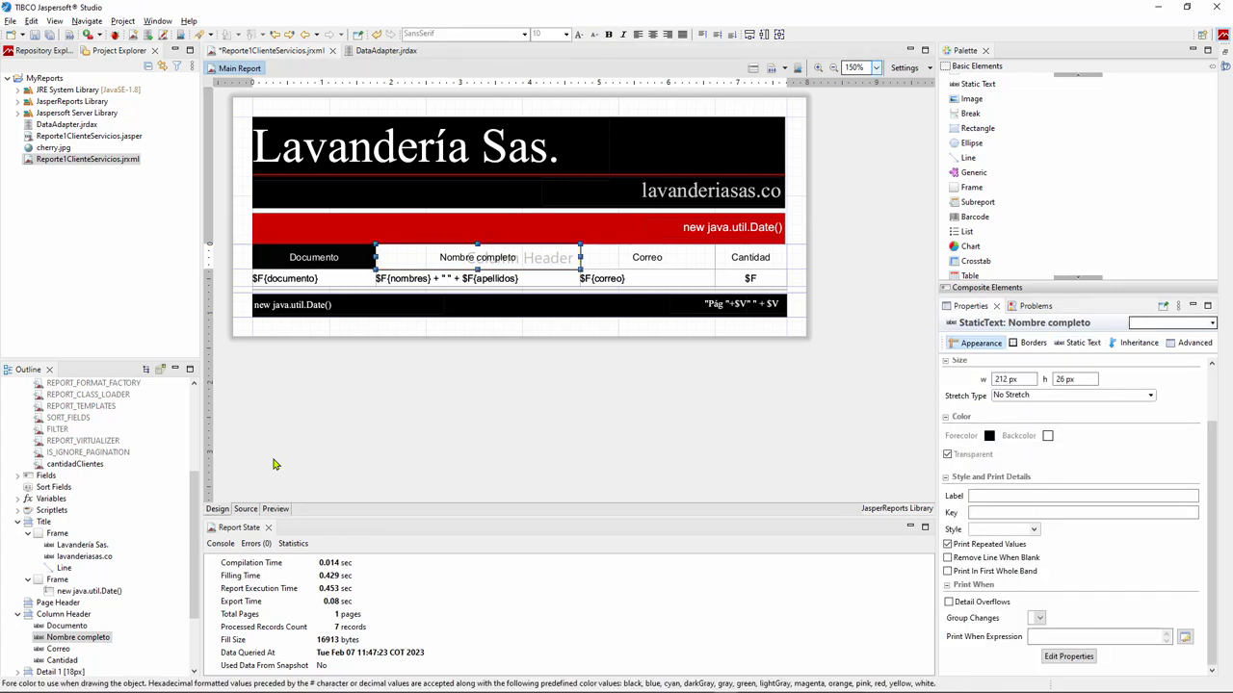
{"action": "left_click", "coordinate": [948, 455]}
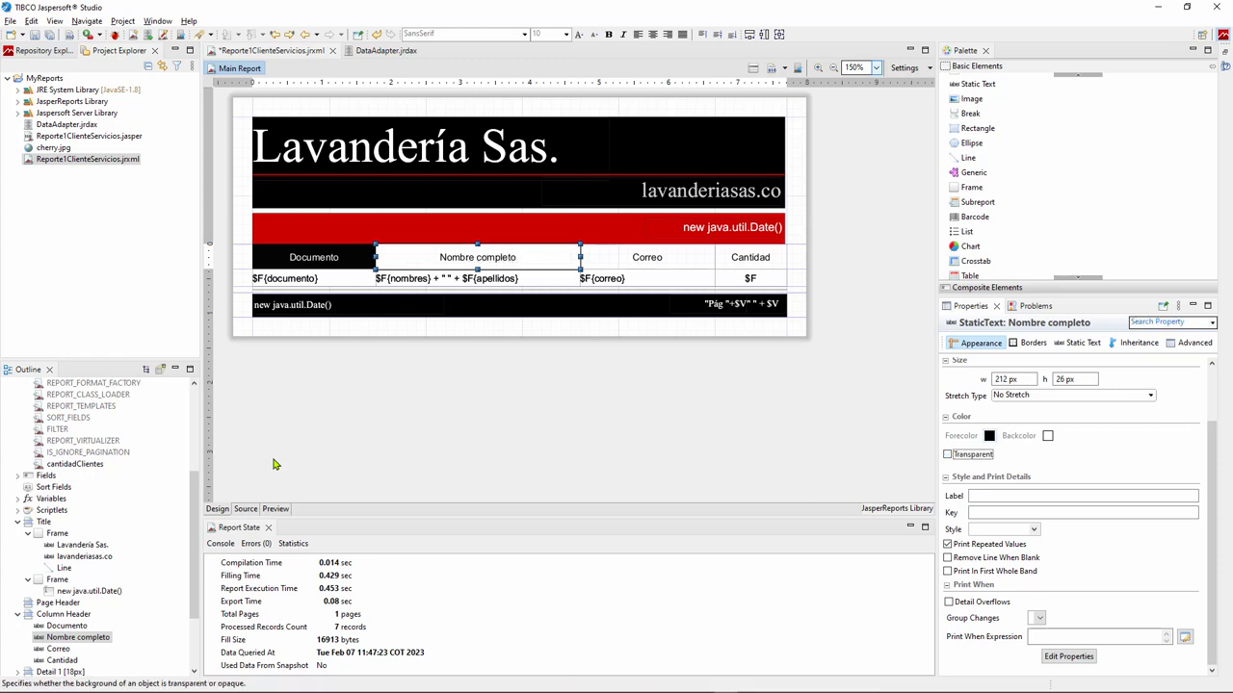
{"action": "left_click", "coordinate": [990, 436]}
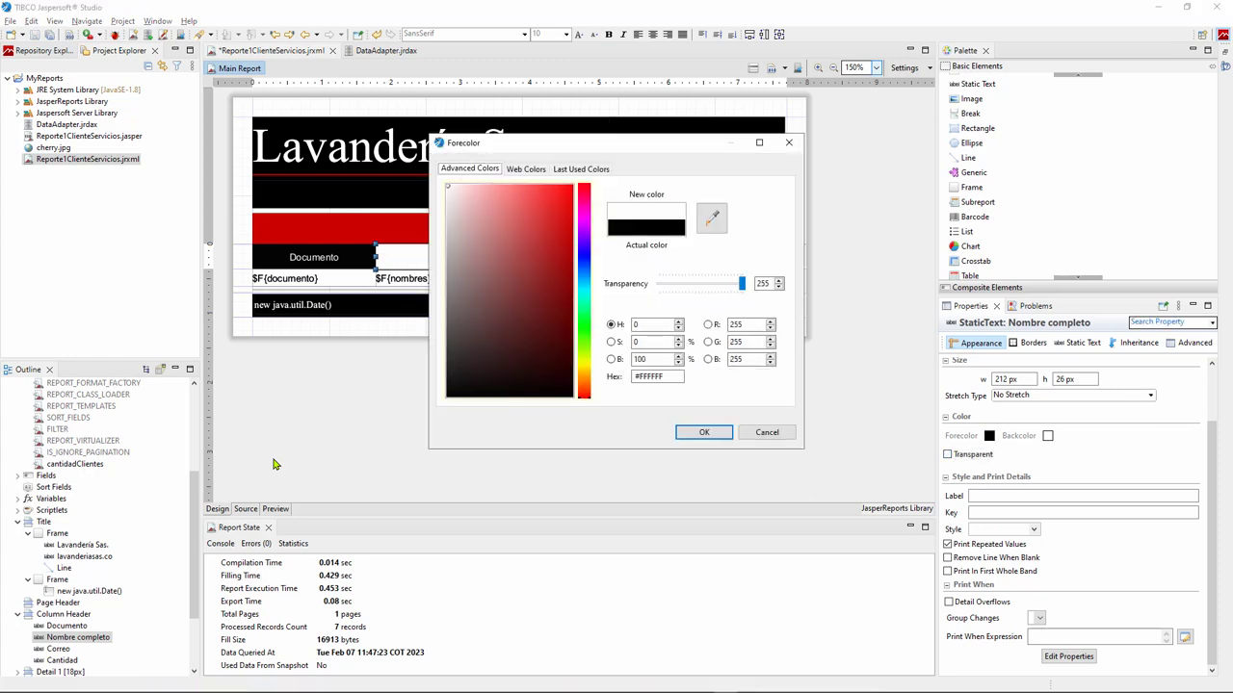
{"action": "left_click", "coordinate": [704, 433]}
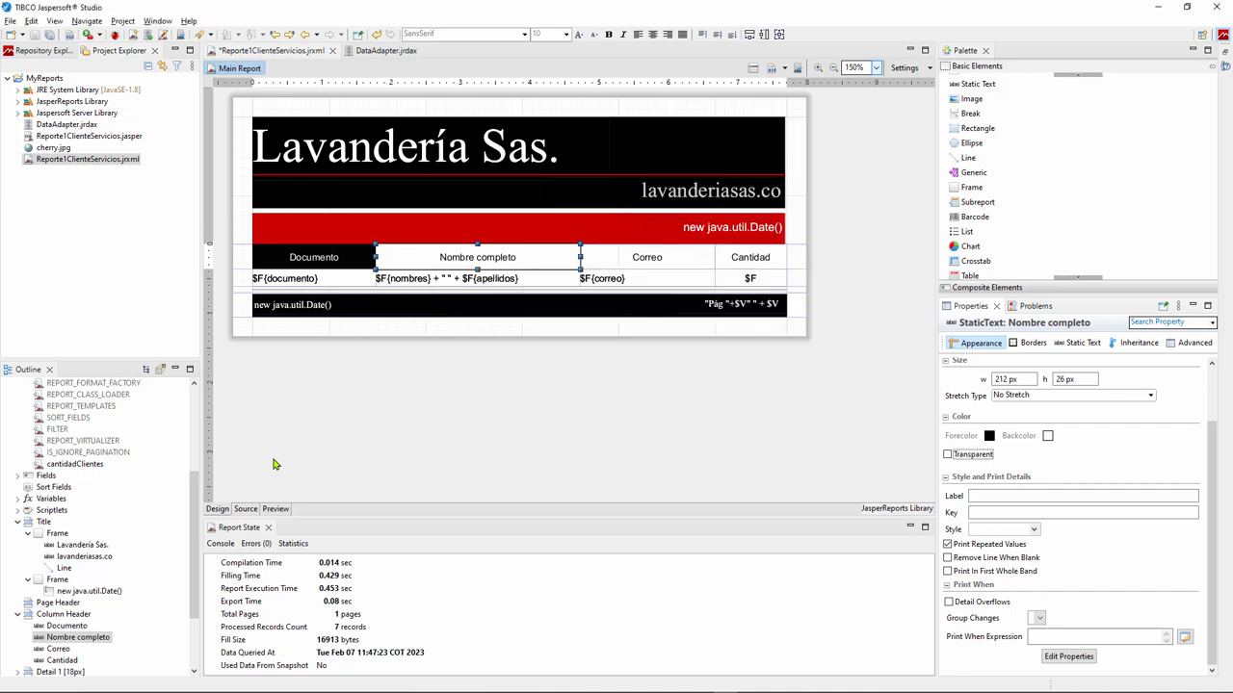
{"action": "left_click", "coordinate": [1048, 436]}
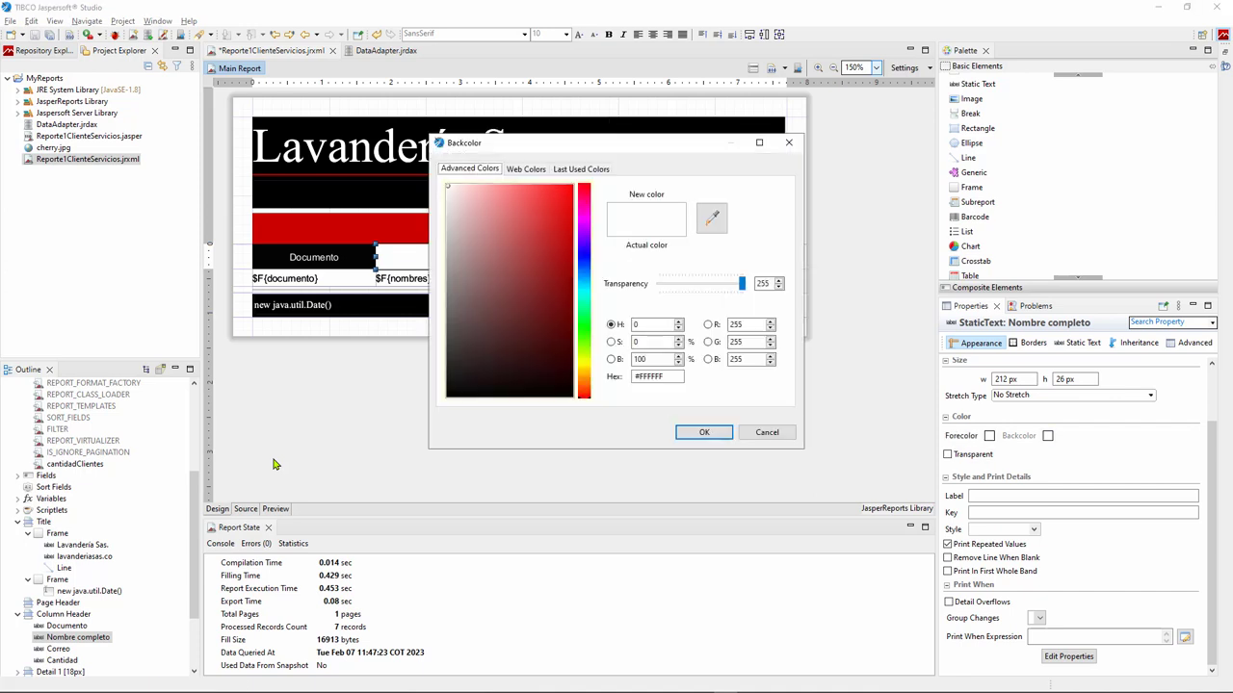
{"action": "left_click", "coordinate": [448, 396]}
{"action": "left_click", "coordinate": [704, 433]}
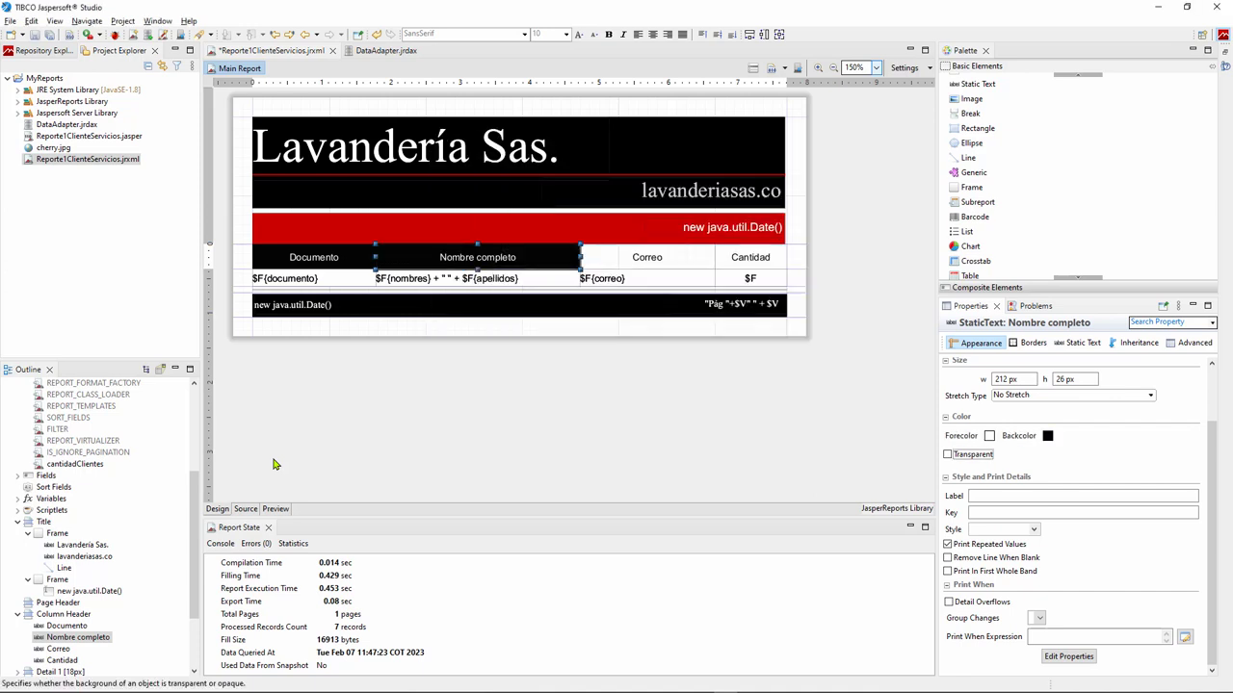
- Make the Correo column header non-transparent, with forecolor #FFFFFF and backcolor #030303
{"action": "left_click", "coordinate": [648, 257]}
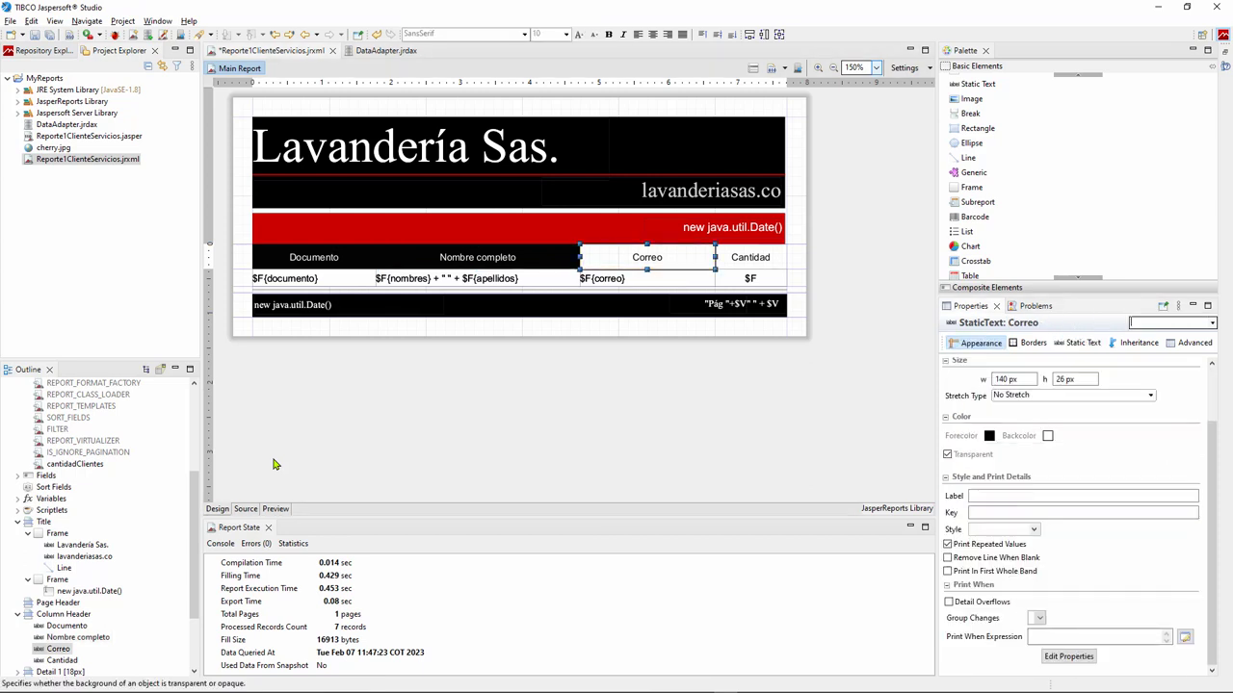
{"action": "key", "text": "space"}
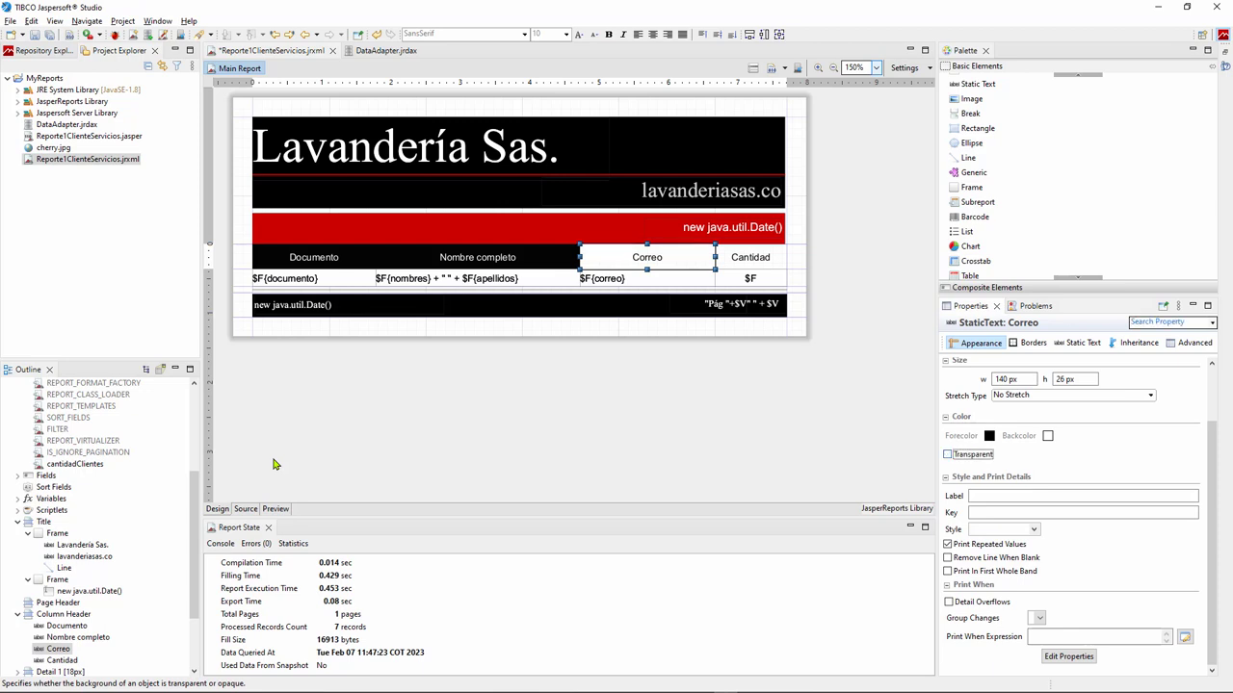
{"action": "key", "text": "shift+Tab"}
{"action": "key", "text": "shift+Tab"}
{"action": "key", "text": "space"}
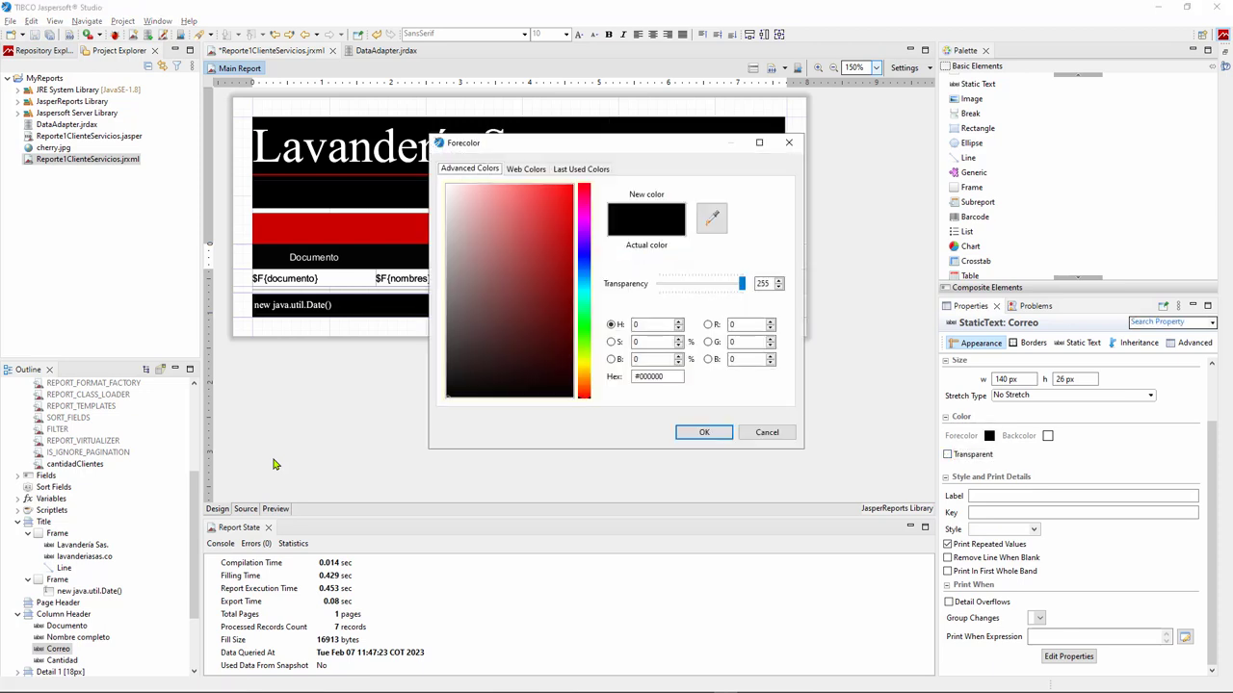
{"action": "mouse_move", "coordinate": [464, 214]}
{"action": "left_mouse_down"}
{"action": "mouse_move", "coordinate": [447, 185]}
{"action": "mouse_move", "coordinate": [447, 395]}
{"action": "mouse_move", "coordinate": [447, 185]}
{"action": "left_mouse_up"}
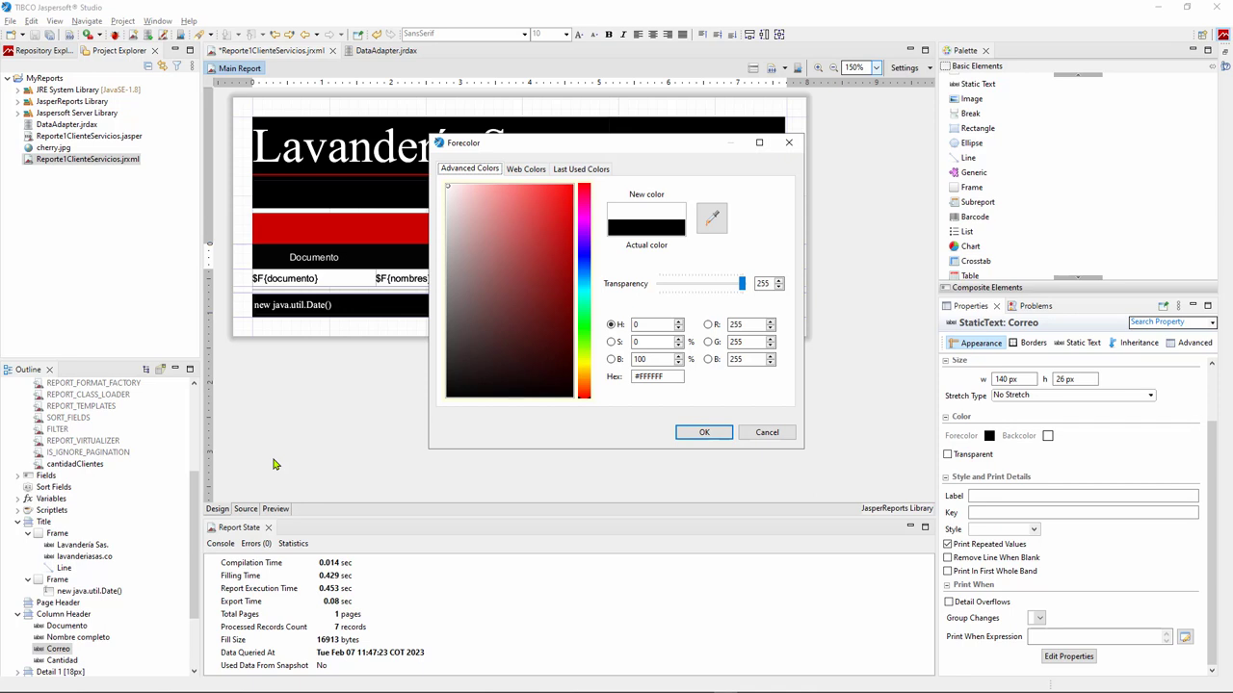
{"action": "key", "text": "Return"}
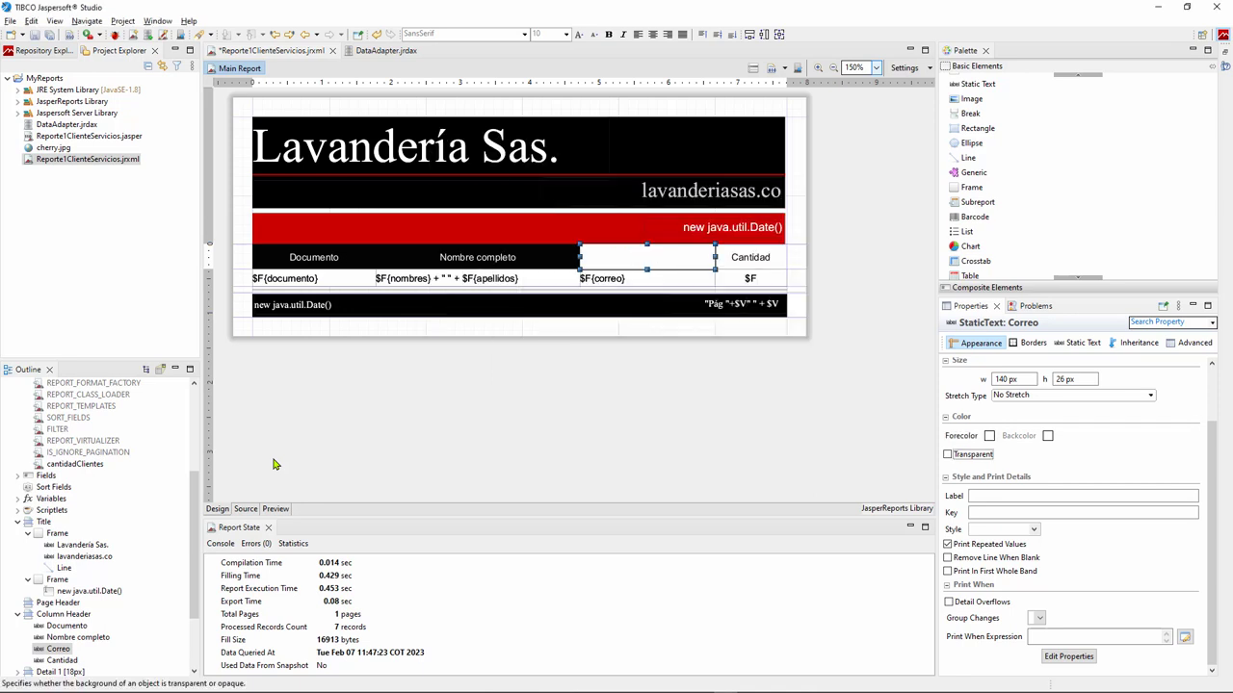
{"action": "left_click", "coordinate": [1048, 437]}
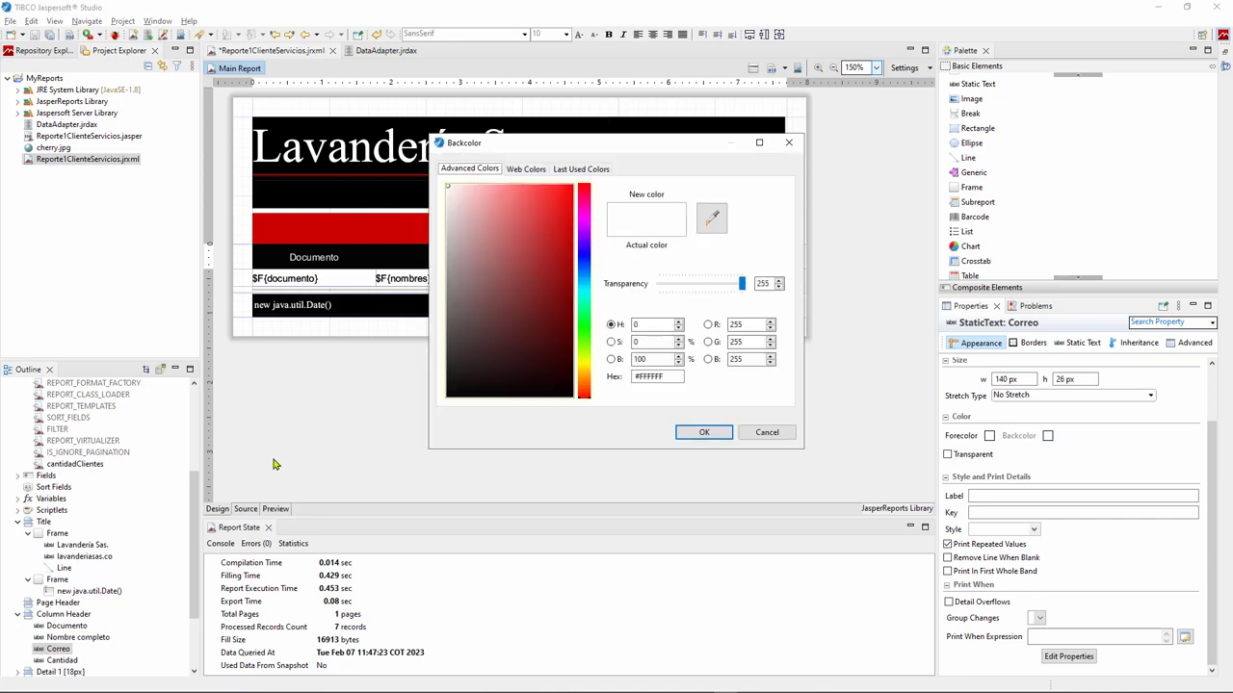
{"action": "left_click_drag", "start_coordinate": [484, 291], "coordinate": [447, 185]}
{"action": "left_click", "coordinate": [448, 396]}
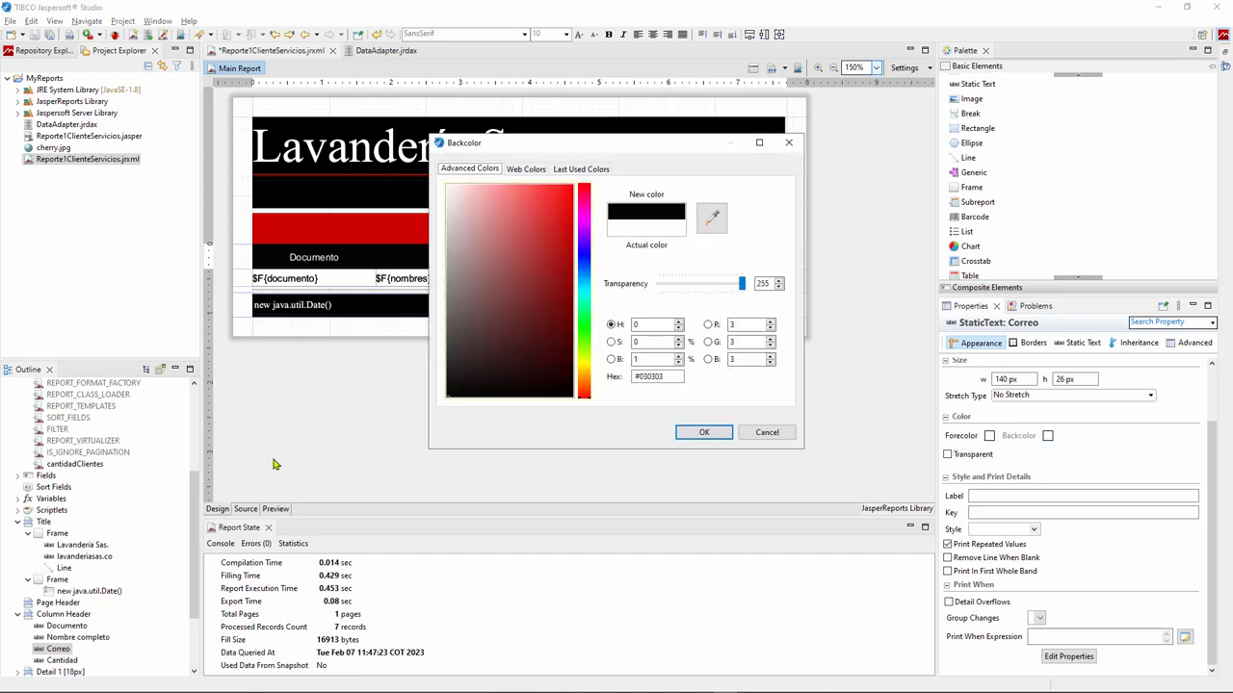
{"action": "key", "text": "Return"}
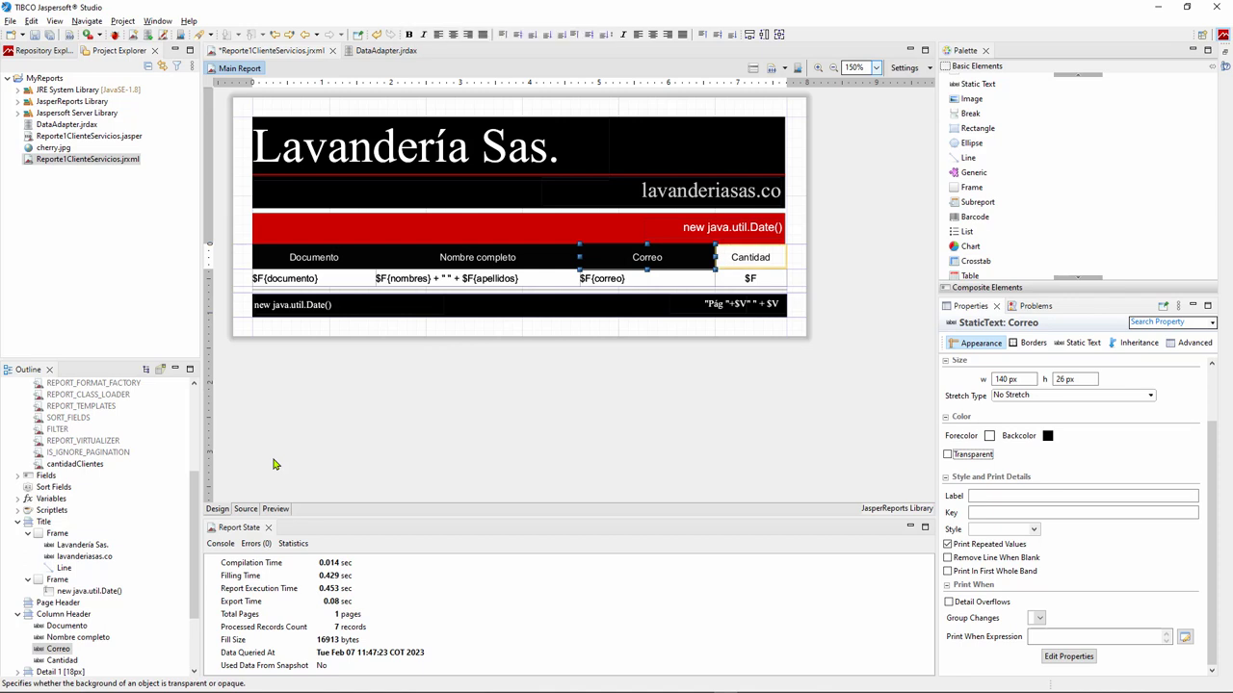
- Make the Cantidad column header non-transparent, with forecolor #FFFFFF and backcolor #030303
{"action": "left_click", "coordinate": [750, 257]}
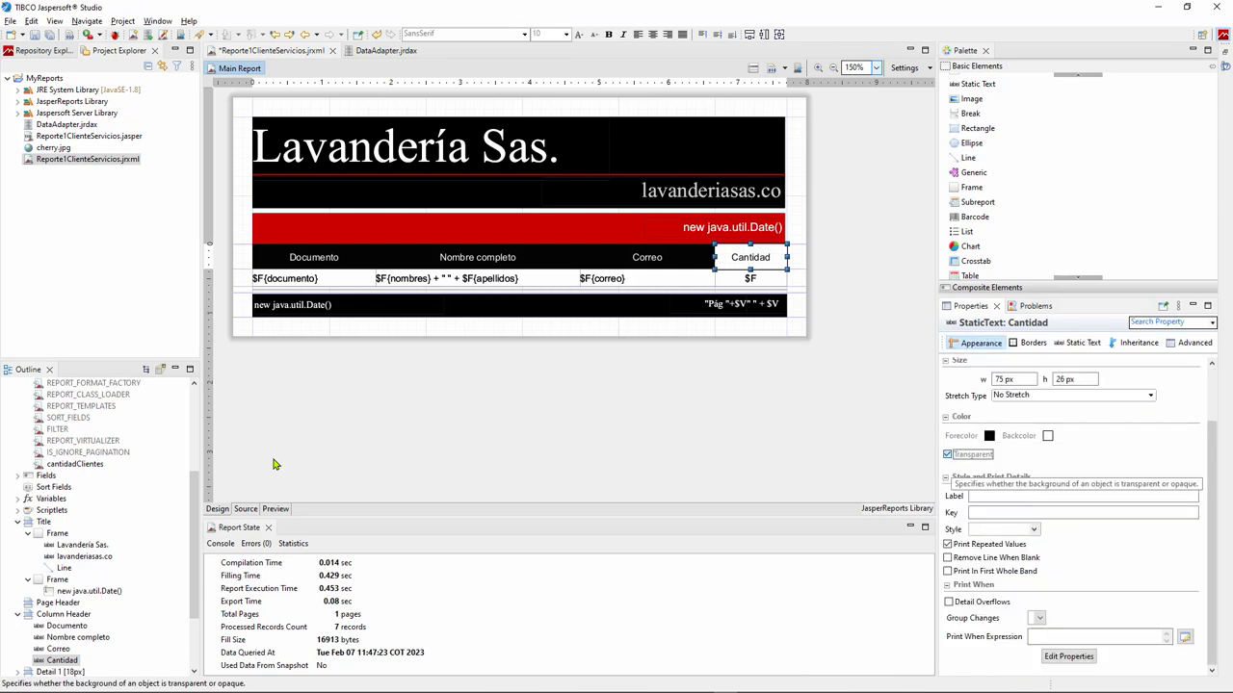
{"action": "left_click", "coordinate": [948, 454]}
{"action": "left_click", "coordinate": [989, 435]}
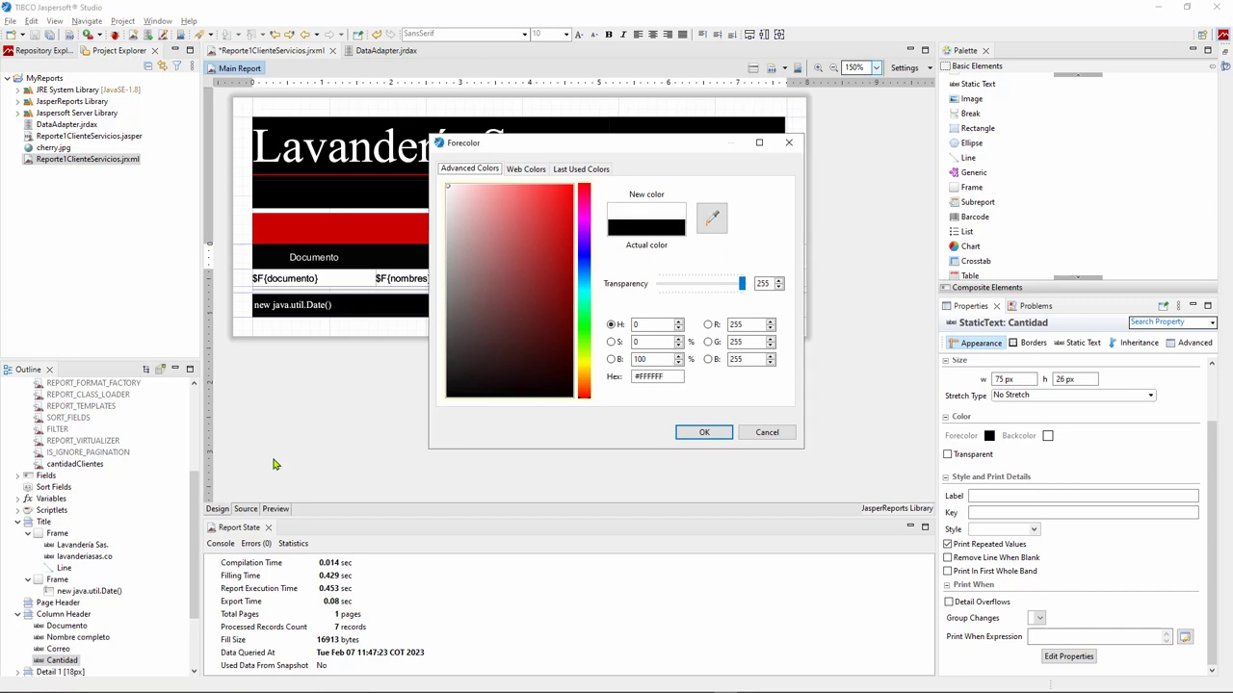
{"action": "left_click", "coordinate": [703, 433]}
{"action": "left_click", "coordinate": [1048, 436]}
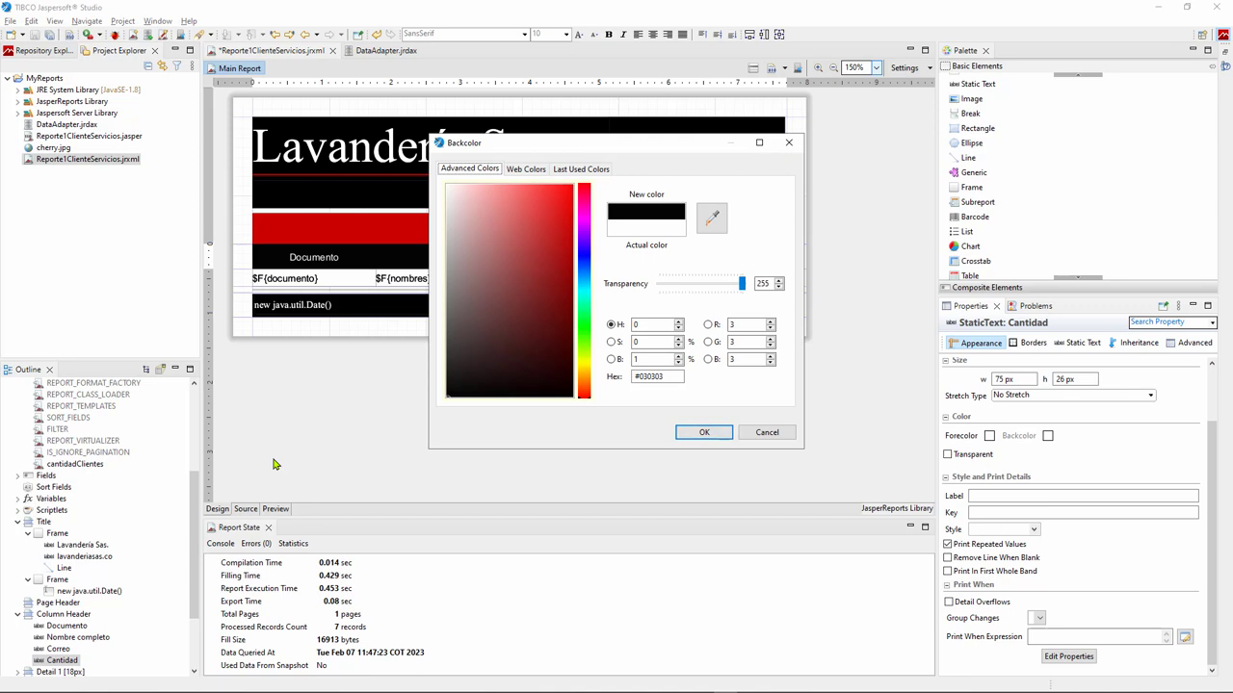
{"action": "key", "text": "Return"}
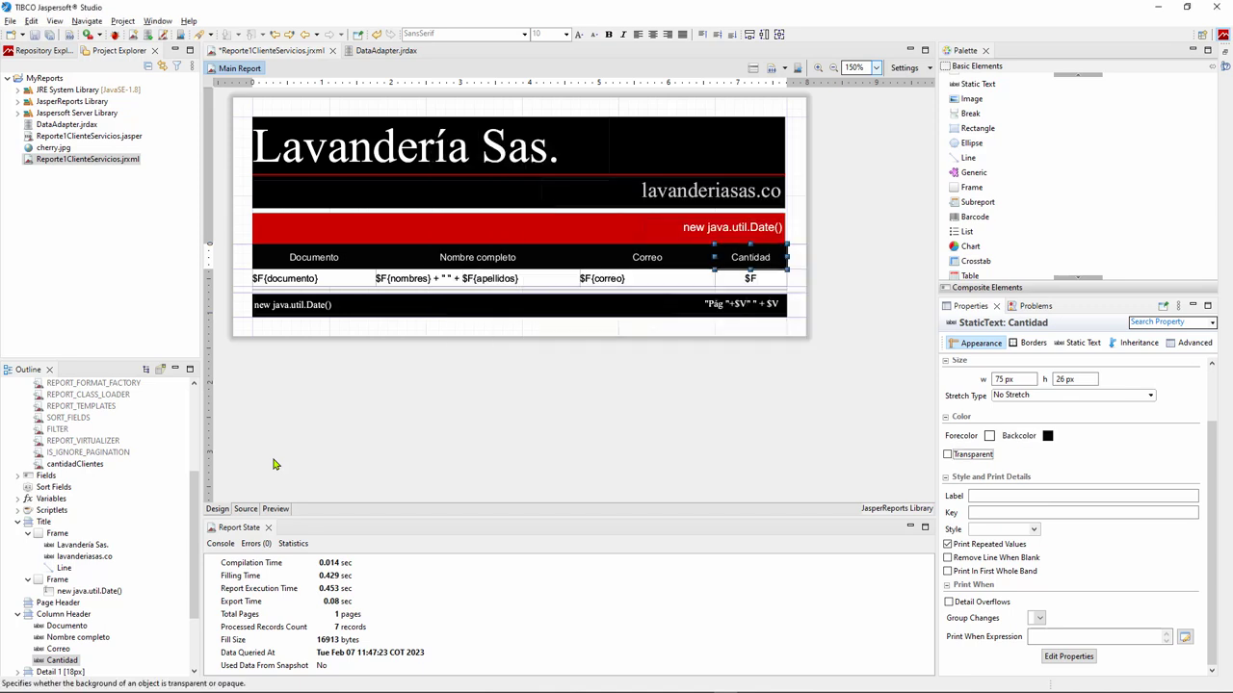
{"action": "left_click", "coordinate": [272, 464]}
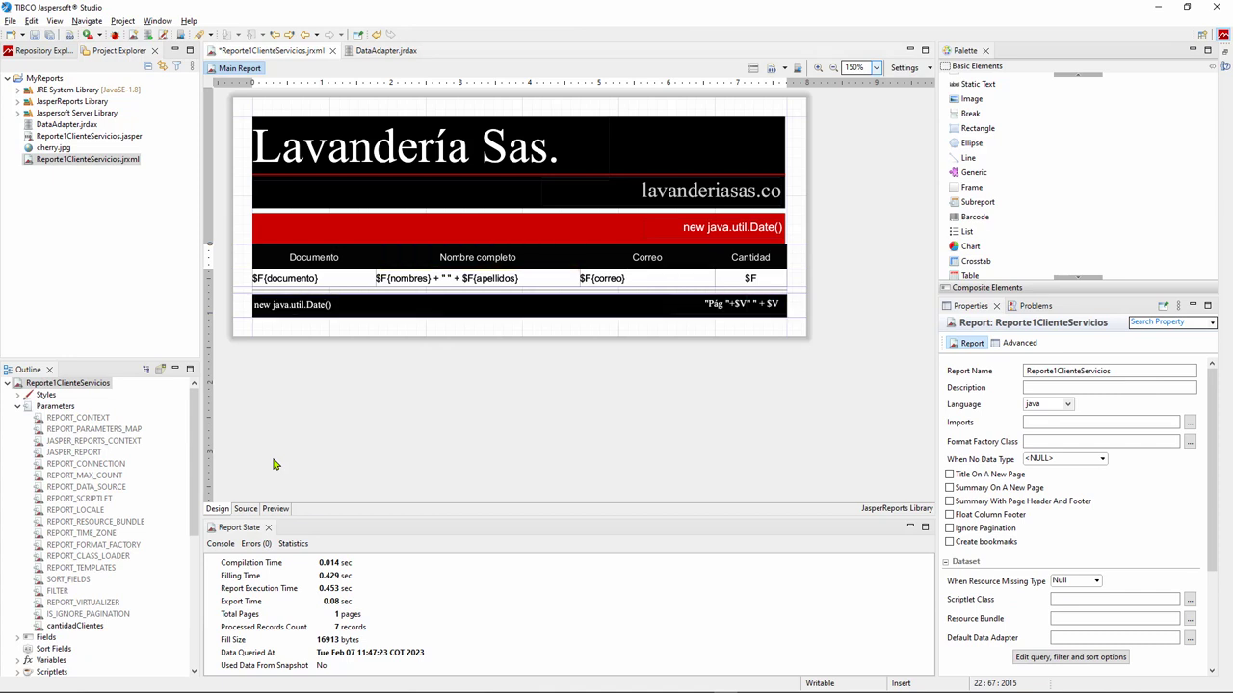
- Preview the report with its current parameter value to check the restyled column headers, and return to the design
{"action": "left_click", "coordinate": [275, 509]}
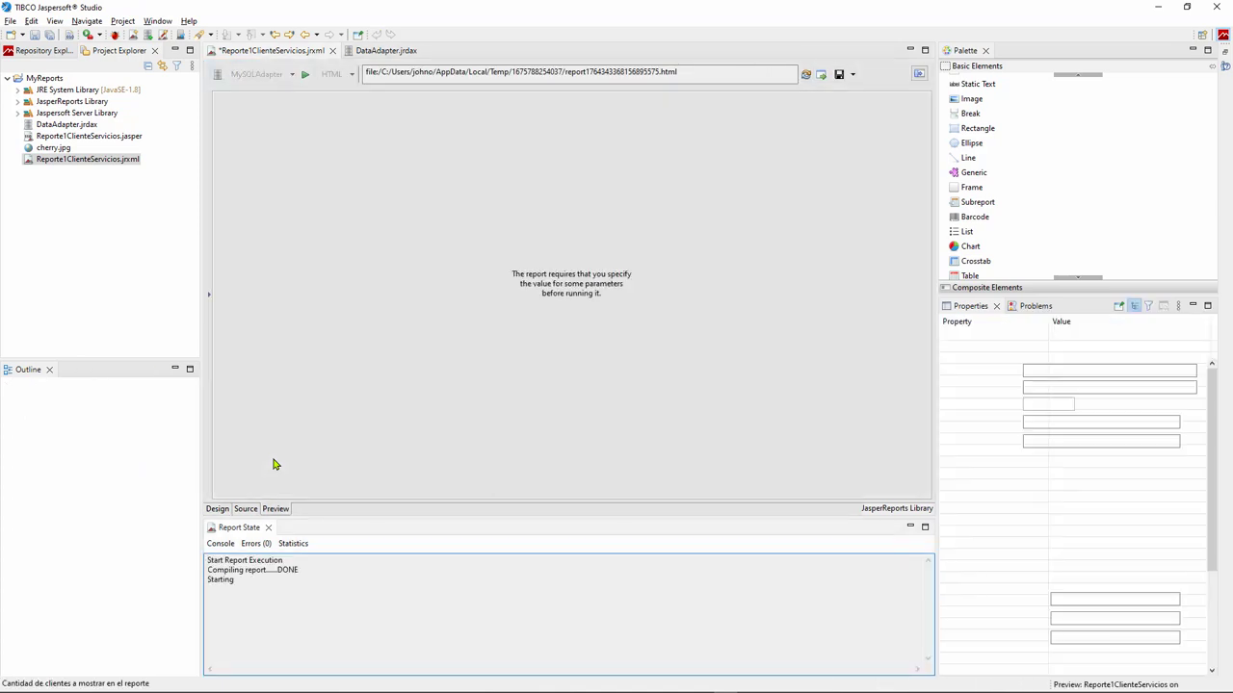
{"action": "key", "text": "Return"}
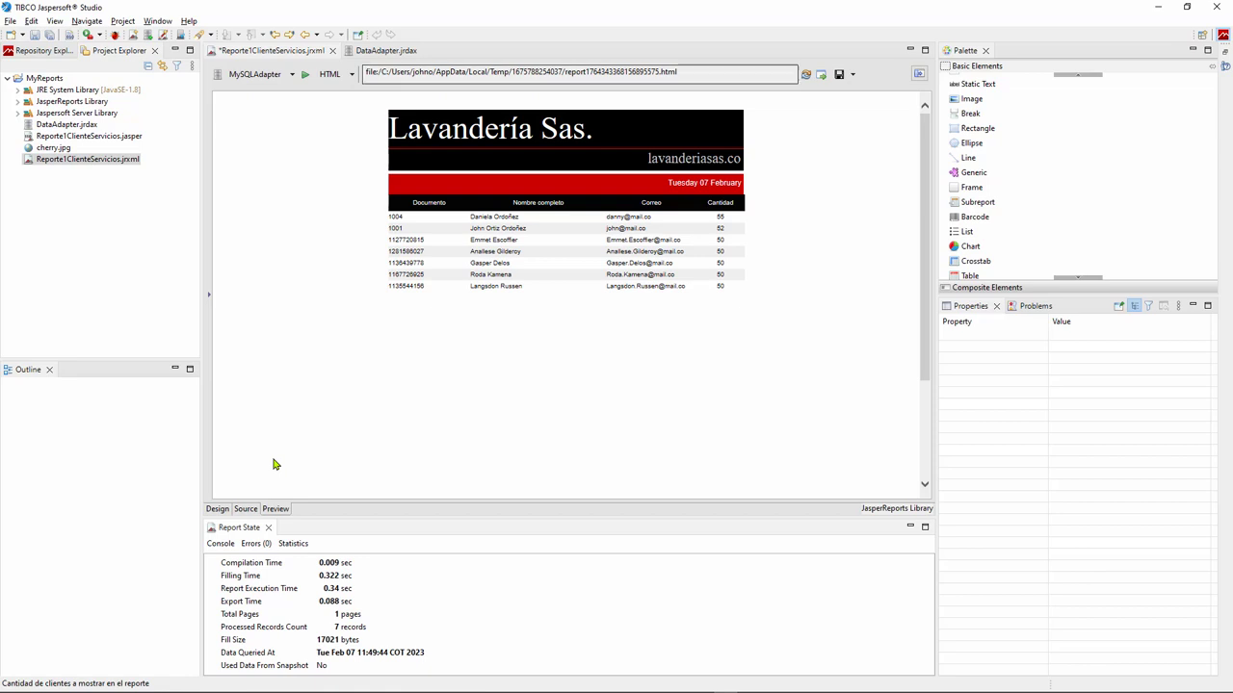
{"action": "key", "text": "ctrl+Page_Up"}
{"action": "key", "text": "ctrl+Page_Up"}
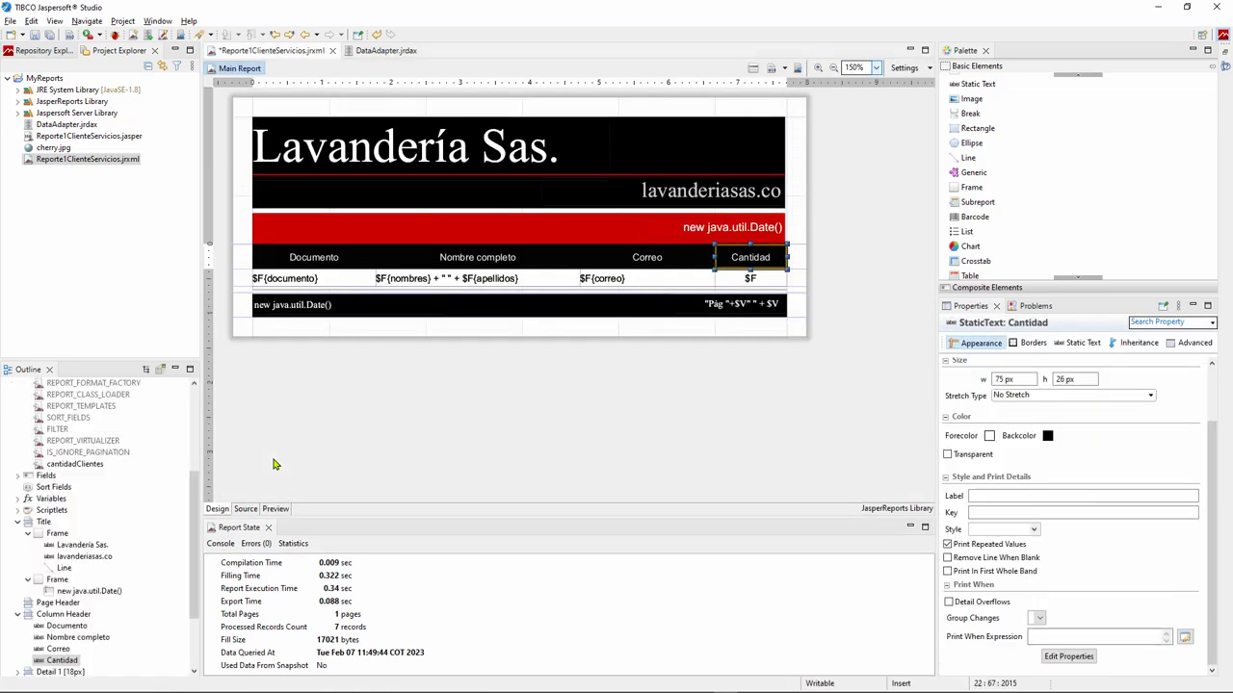
- Narrow the Cantidad column header slightly so its outer edge aligns with the red title frame, and save the report
{"action": "left_click_drag", "start_coordinate": [787, 257], "coordinate": [785, 257]}
{"action": "left_click", "coordinate": [273, 465]}
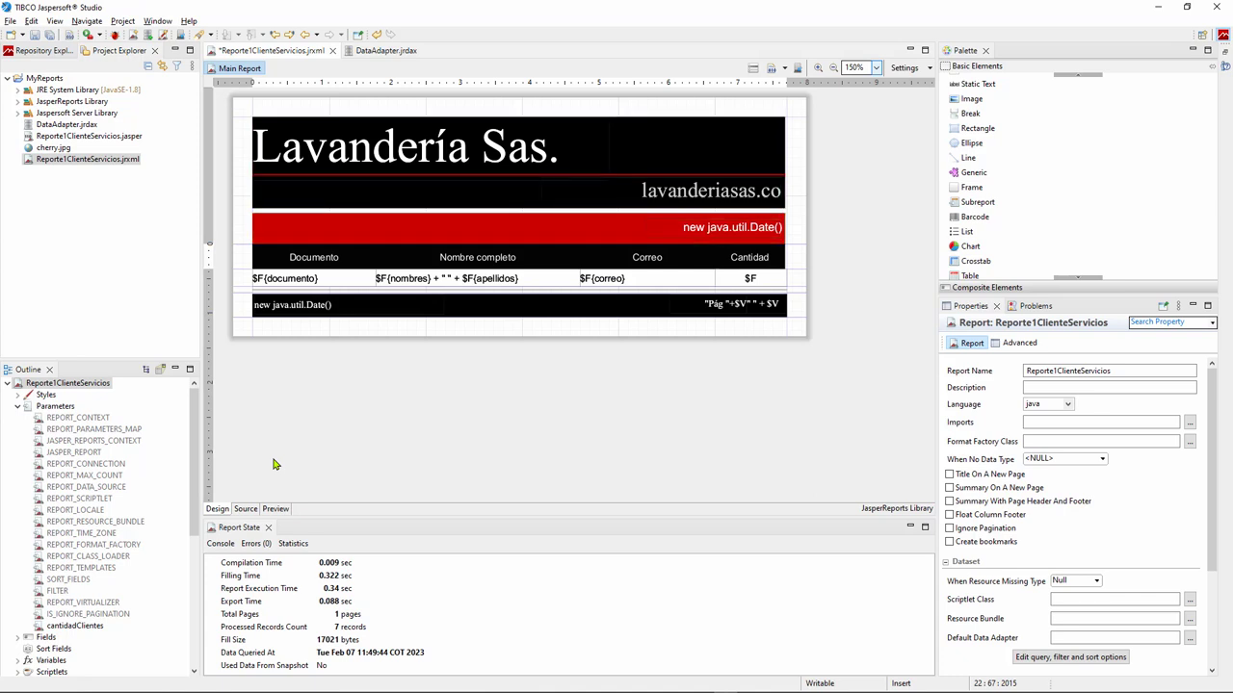
{"action": "key", "text": "ctrl+s"}
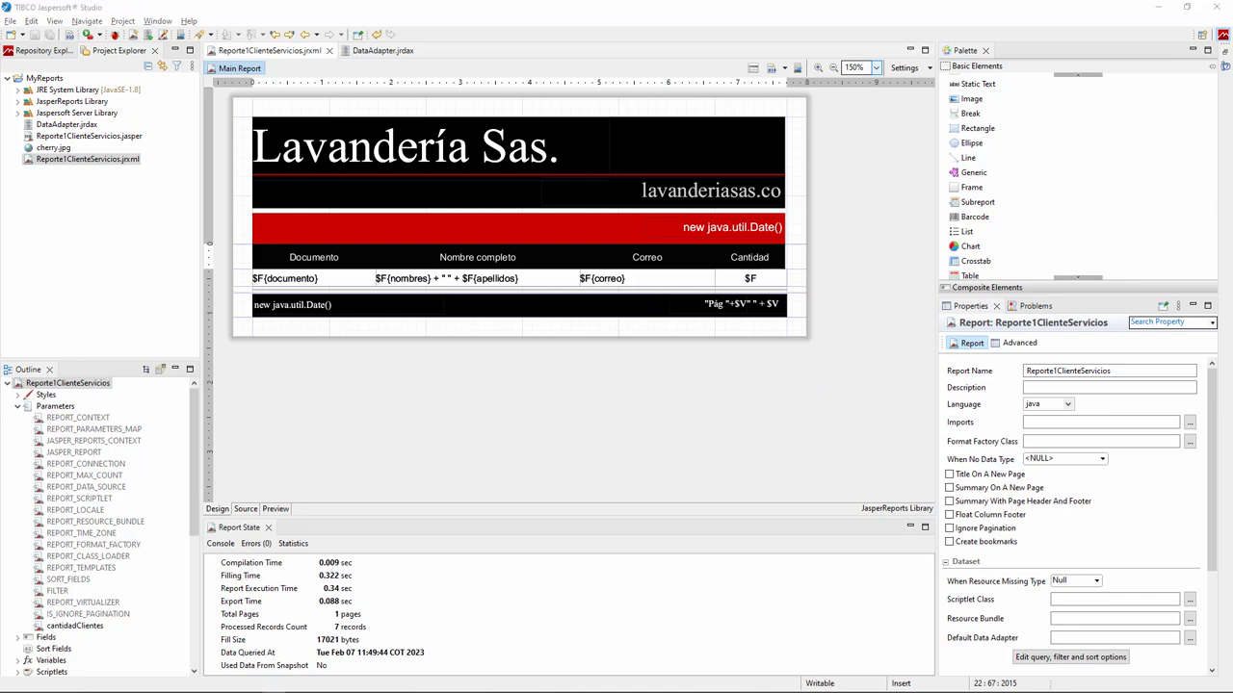
- Switch to File Explorer and replace Reporte1ClienteServicios.jrxml in the p010.lavanderia - Recursos folder with the newly saved report file
{"action": "key", "text": "alt+Tab"}
{"action": "key", "text": "alt+Left"}
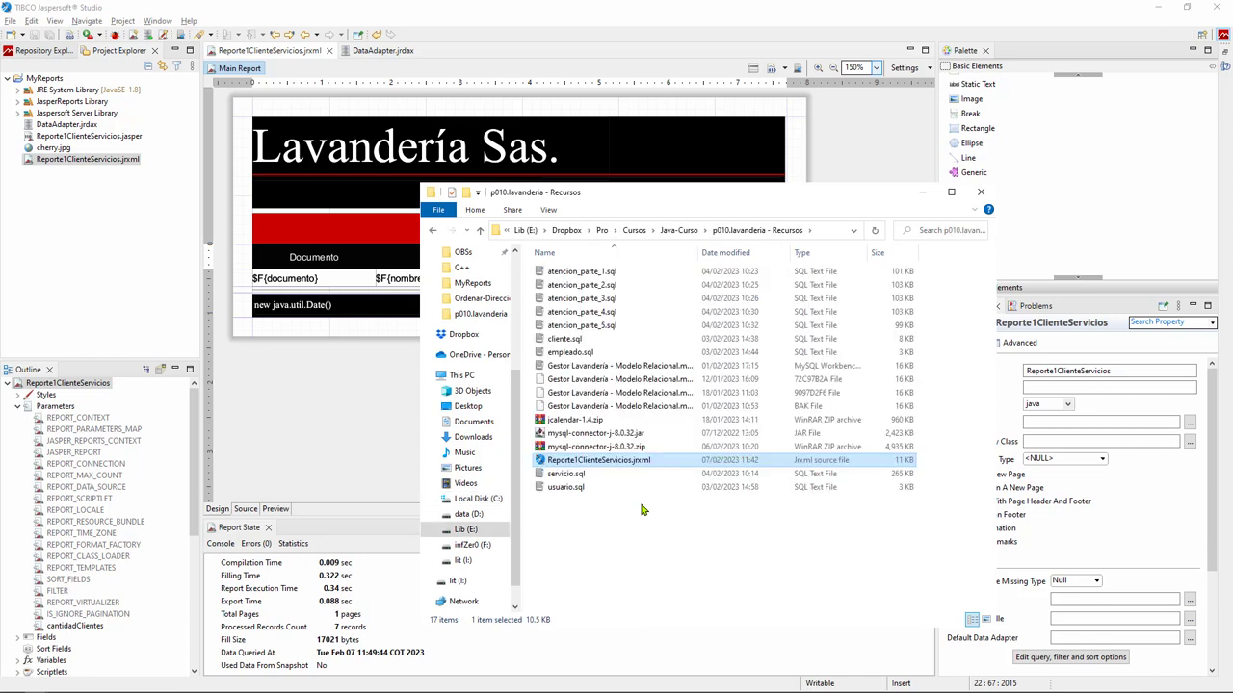
{"action": "key", "text": "ctrl+v"}
{"action": "key", "text": "Return"}
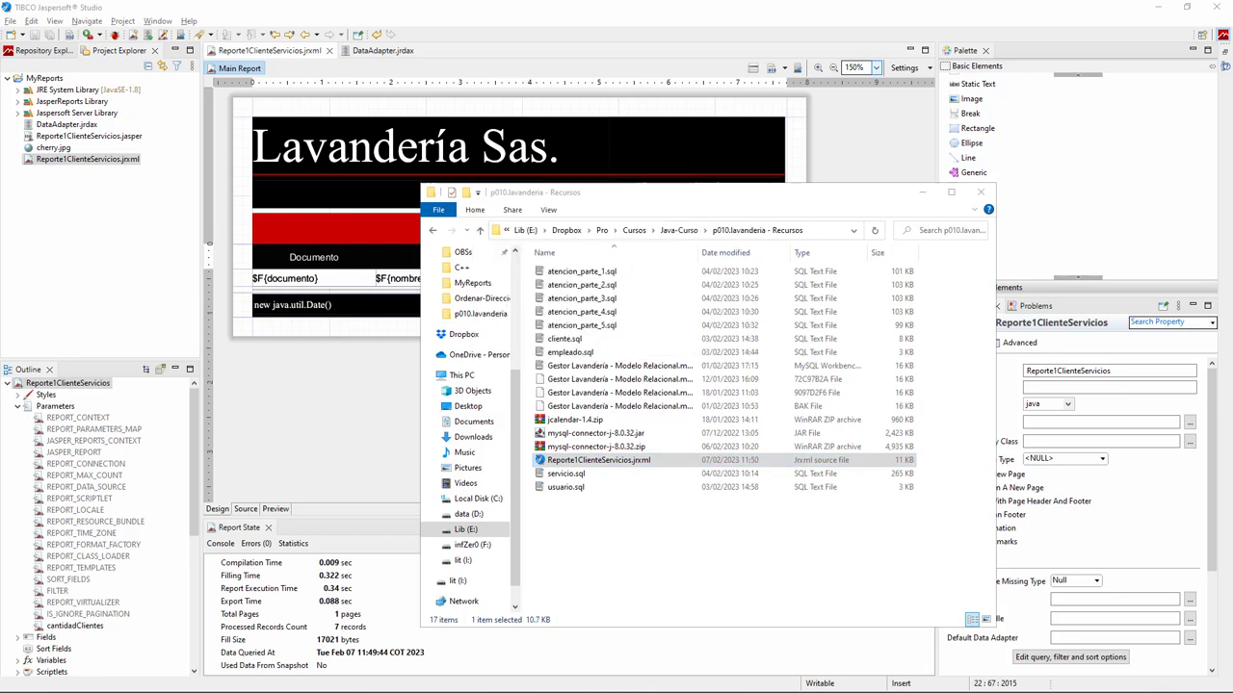
- Switch to GitHub Desktop, commit the report change to master as "Mostrar n cantidad de registros de clientes", and push it to origin
{"action": "key", "text": "alt+Tab"}
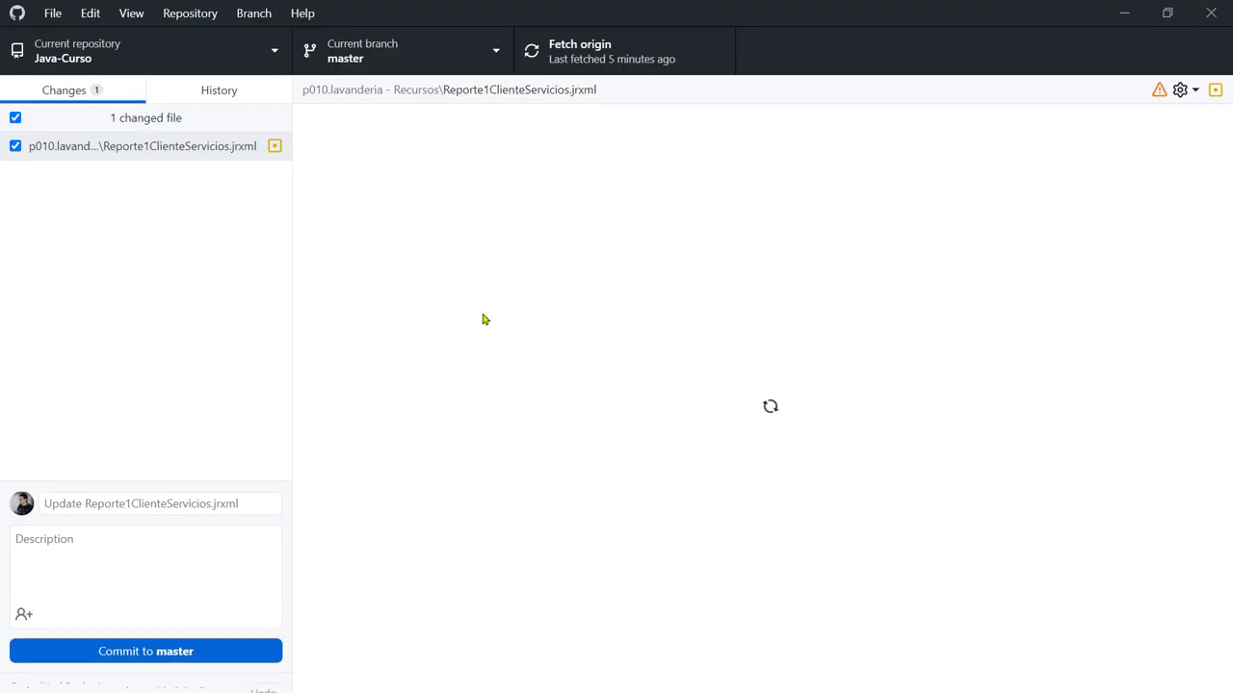
{"action": "scroll", "coordinate": [421, 386], "scroll_direction": "down", "scroll_amount": 3}
{"action": "left_click", "coordinate": [140, 529]}
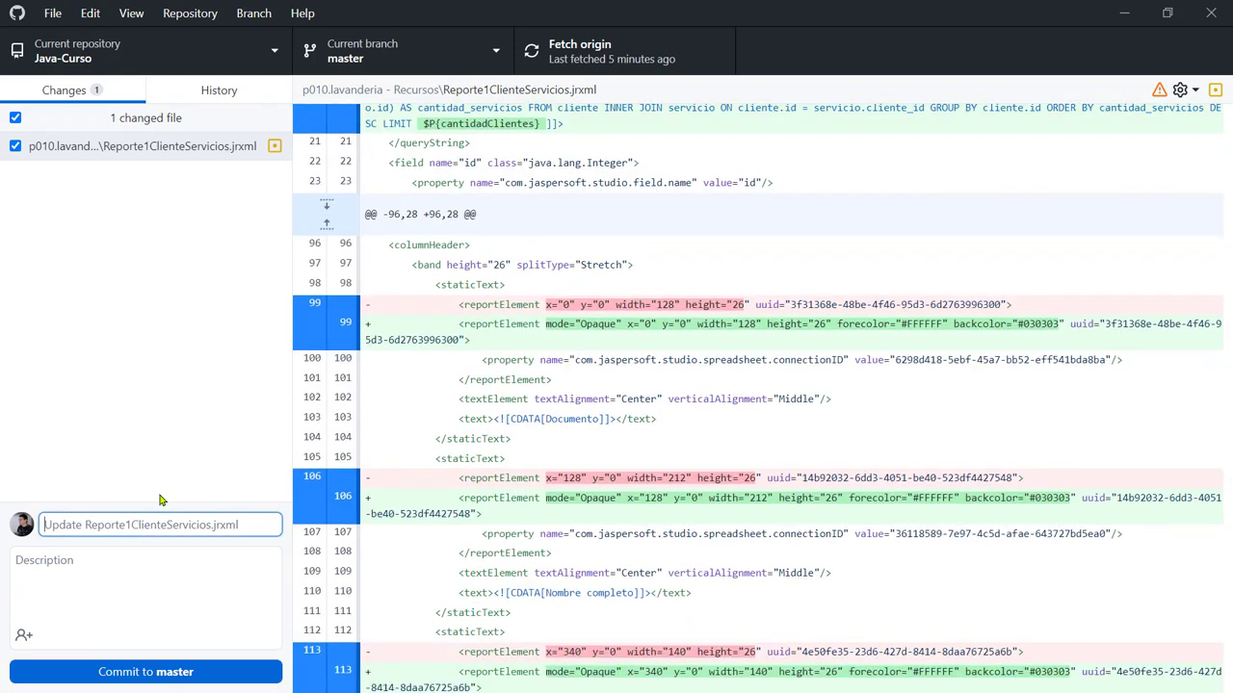
{"action": "type", "text": "Mostra"}
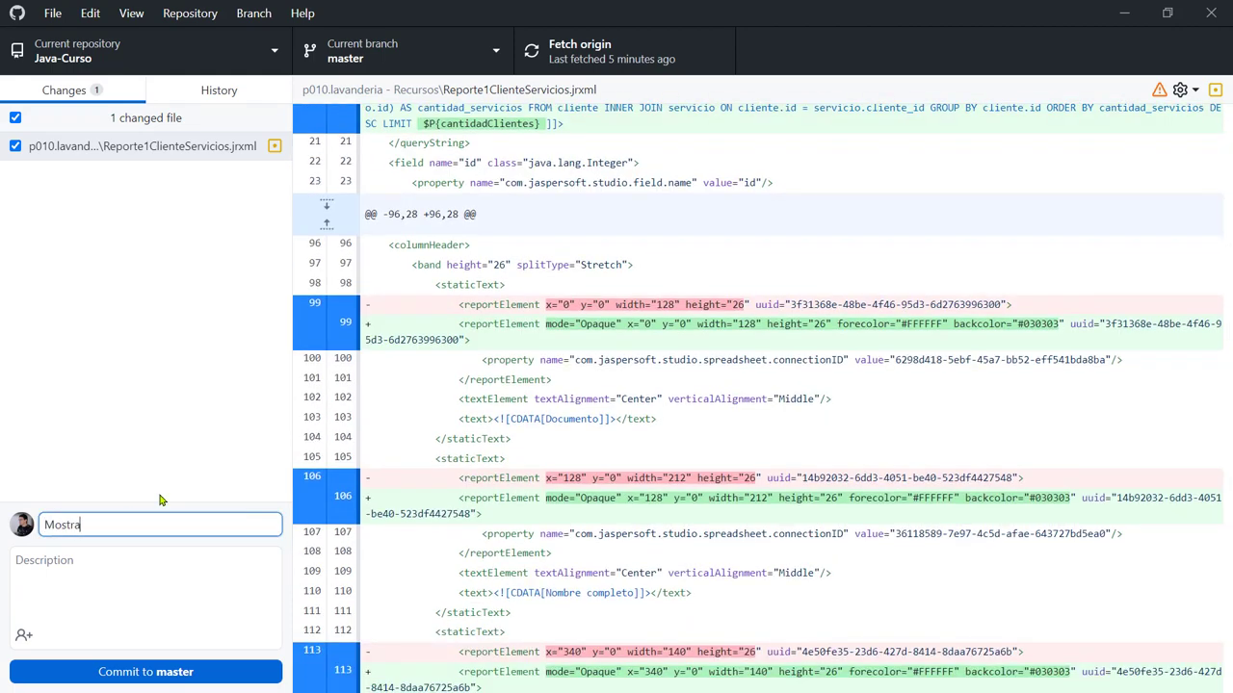
{"action": "type", "text": "r n cantidad de"}
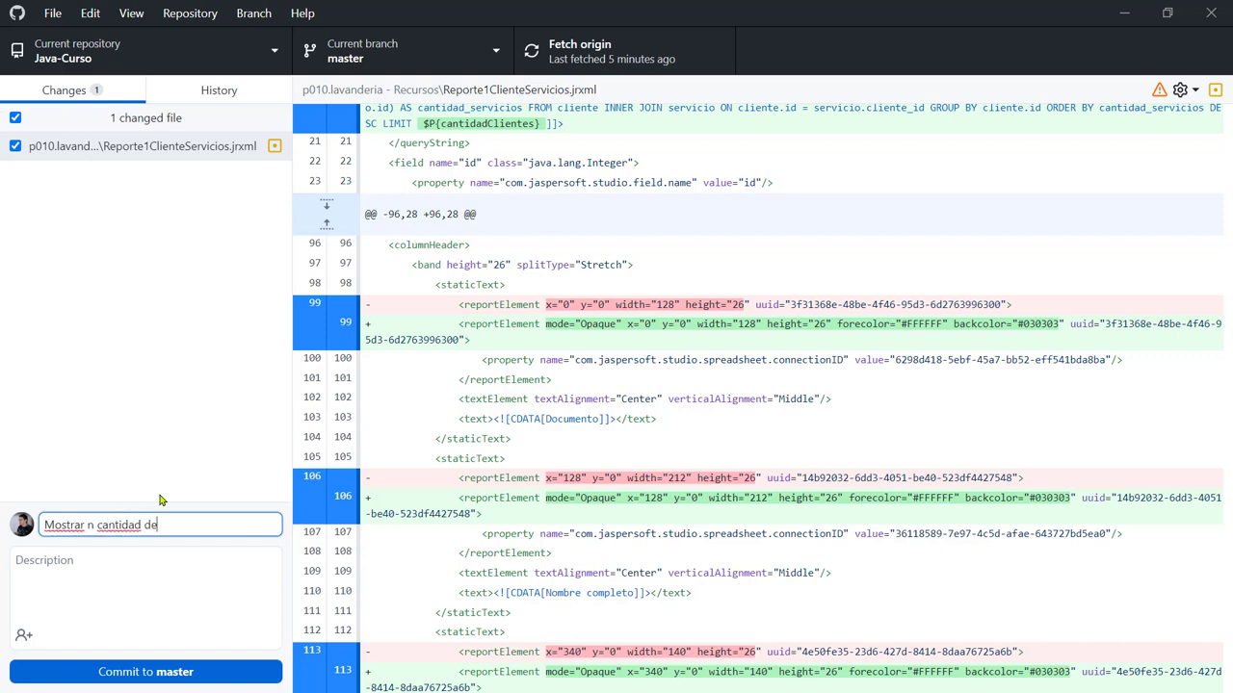
{"action": "type", "text": " registros de clientes"}
{"action": "key", "text": "ctrl+Return"}
{"action": "key", "text": "ctrl+p"}
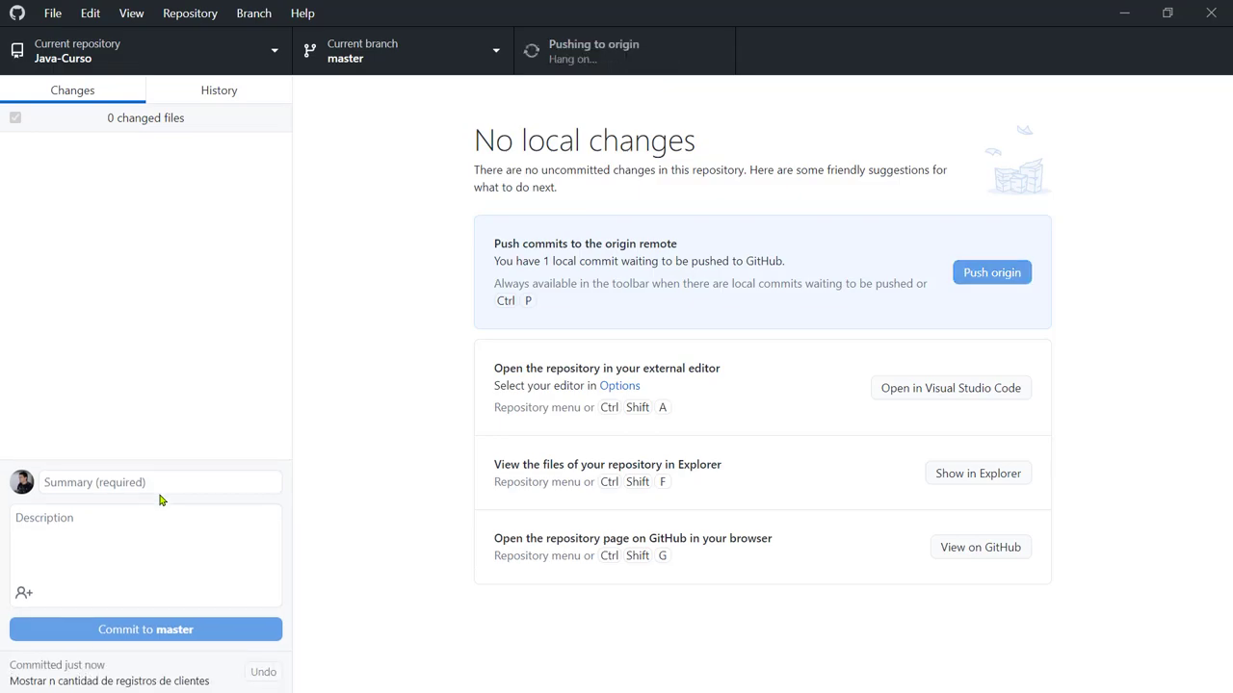
- Close GitHub Desktop and switch back to the report design in Jaspersoft Studio
{"action": "key", "text": "alt+F4"}
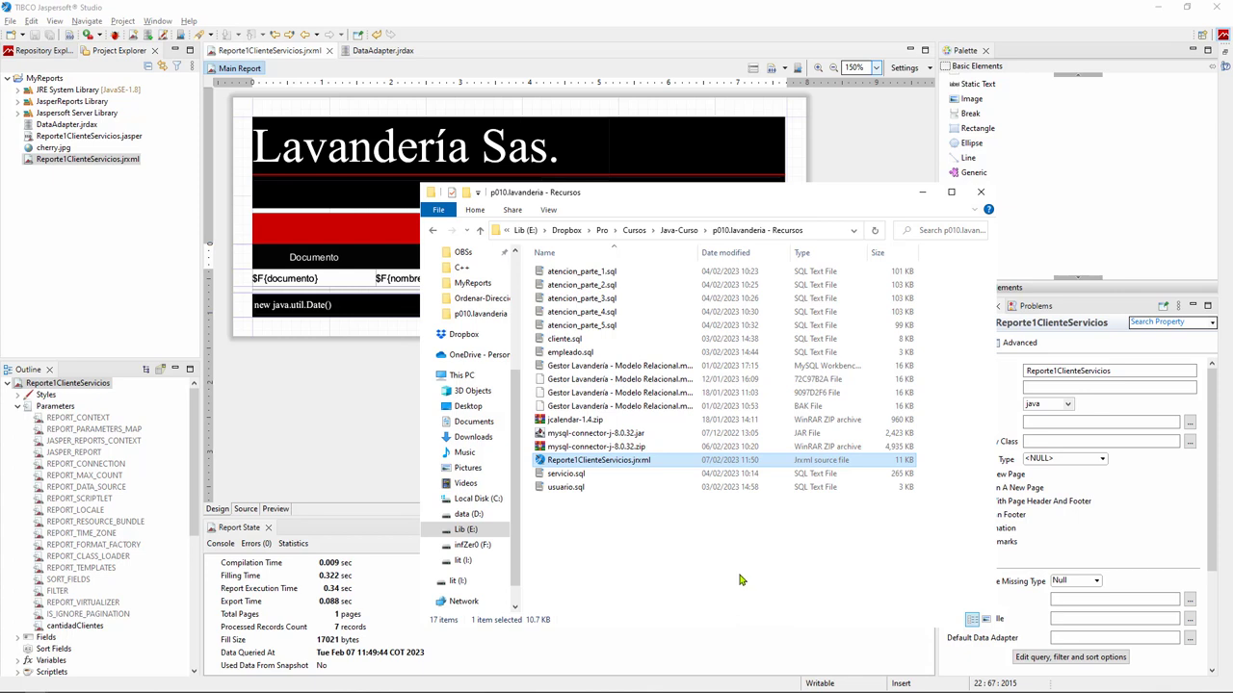
{"action": "key", "text": "alt+Tab"}
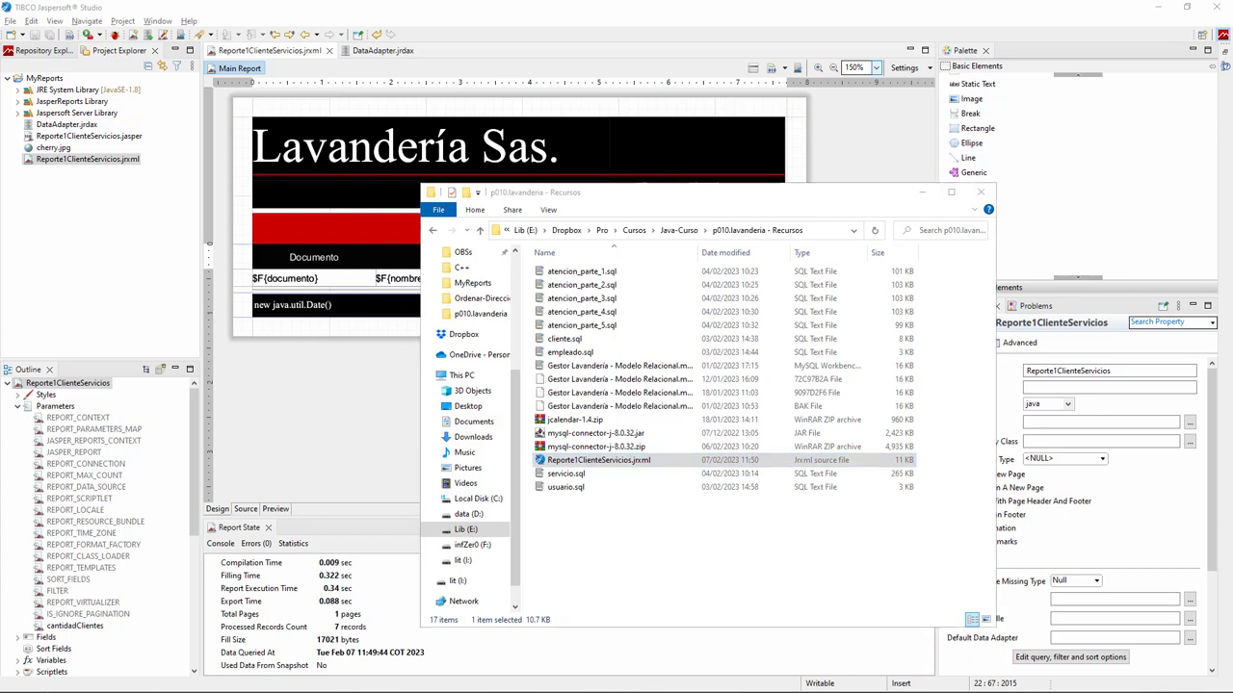
{"action": "left_click", "coordinate": [631, 461]}
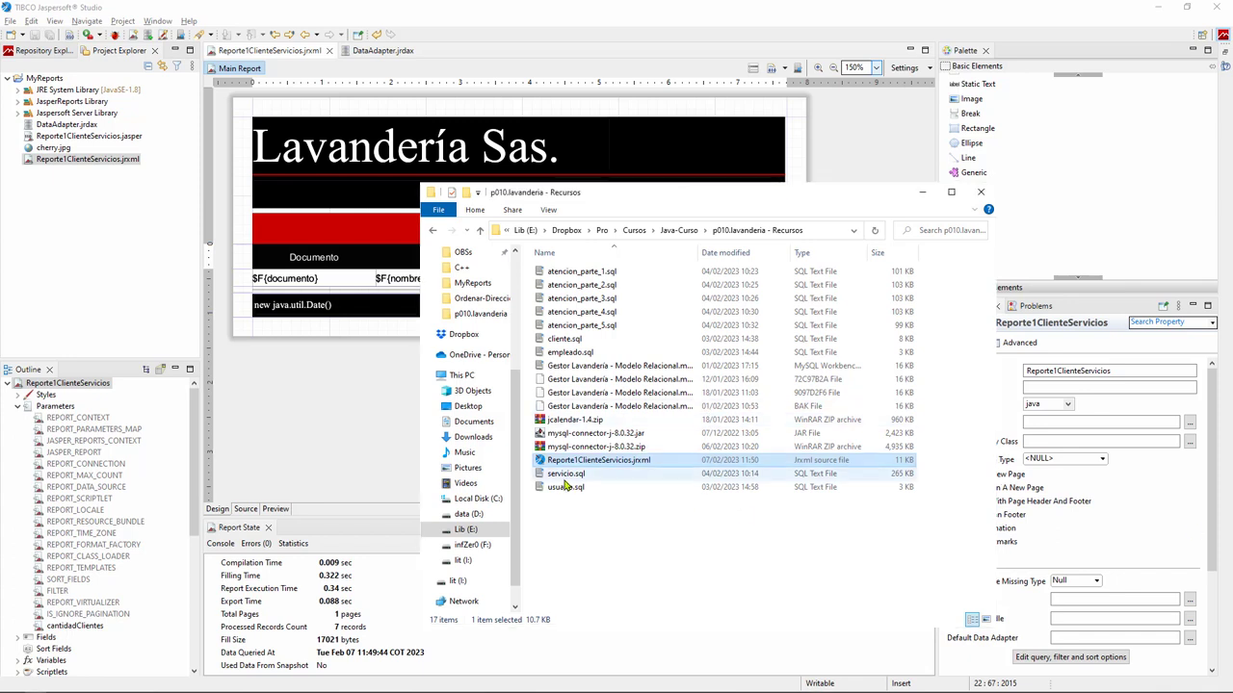
{"action": "left_click", "coordinate": [352, 416]}
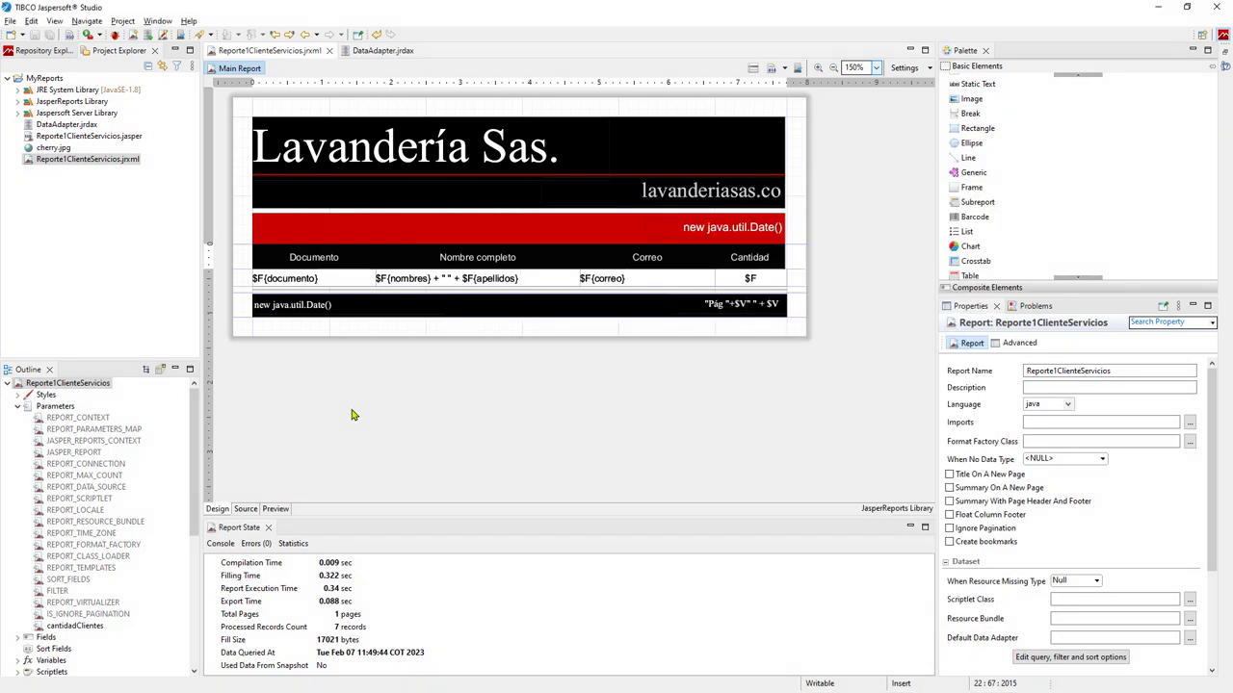